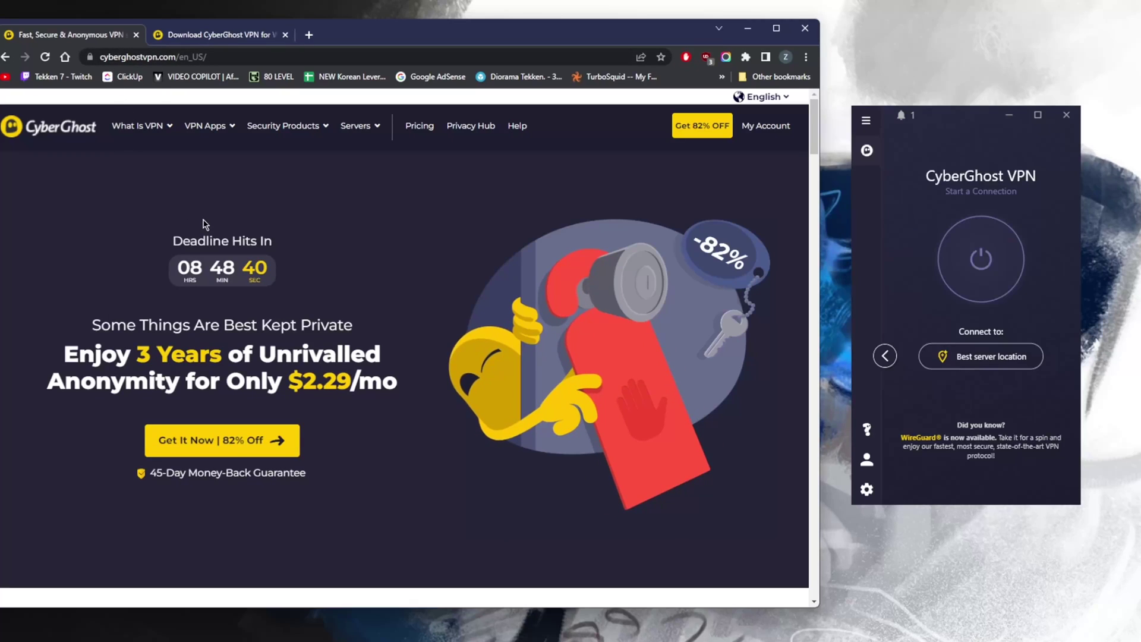
Start the Windows VPN app download from the site's VPN Apps menu.
{"action": "mouse_move", "coordinate": [221, 128]}
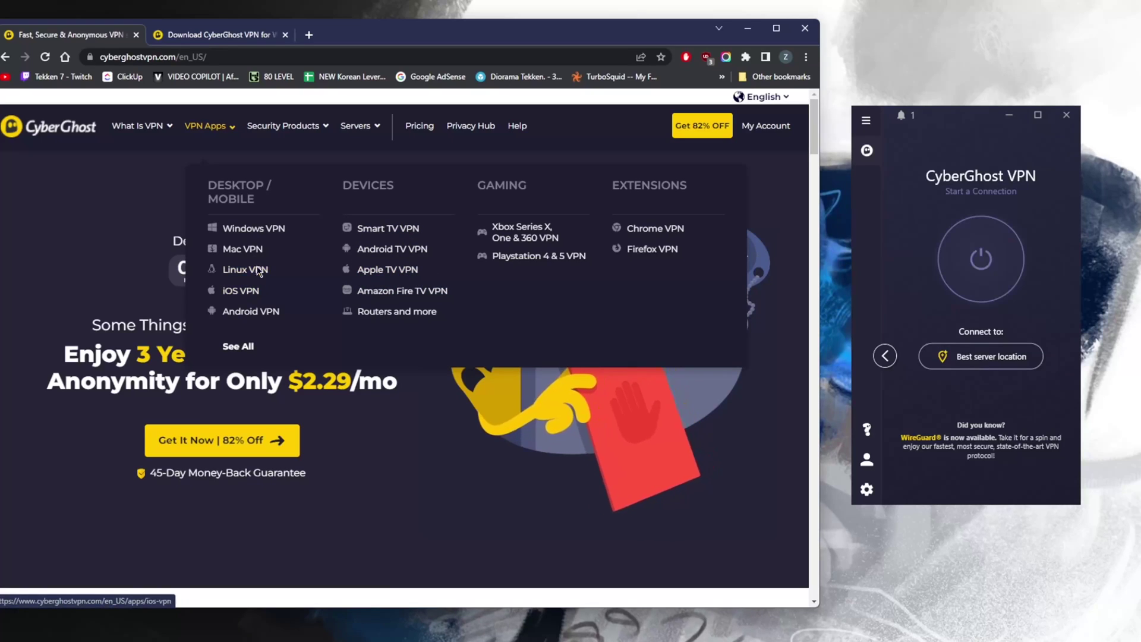
{"action": "left_click", "coordinate": [252, 233]}
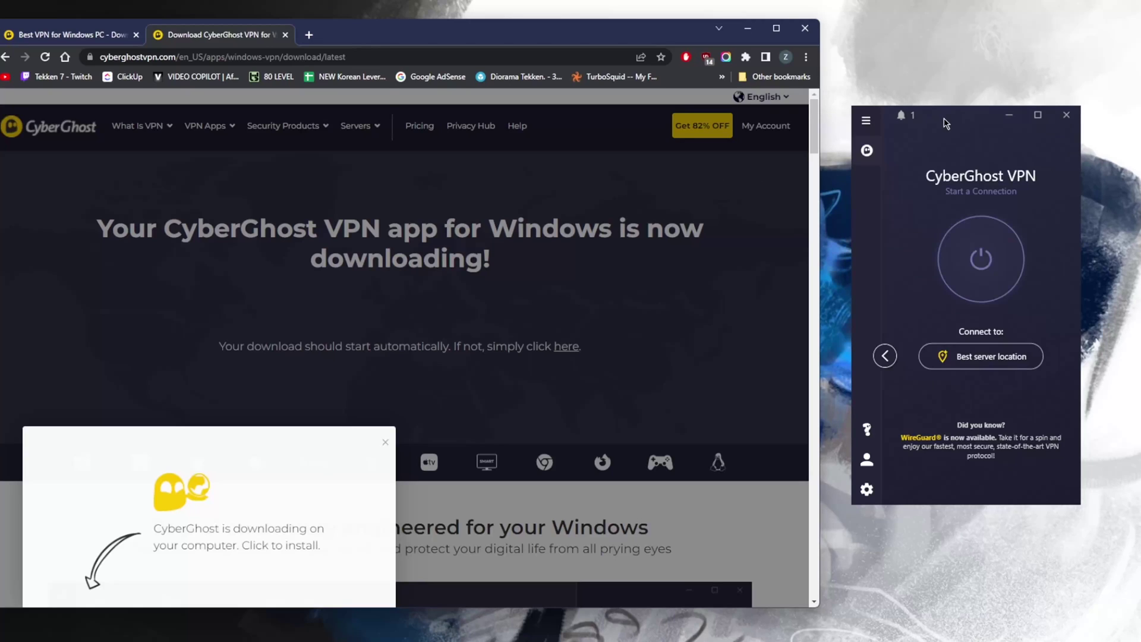
Nudge the CyberGhost window aside and close the Chrome browser.
{"action": "left_click_drag", "start_coordinate": [946, 124], "coordinate": [939, 125]}
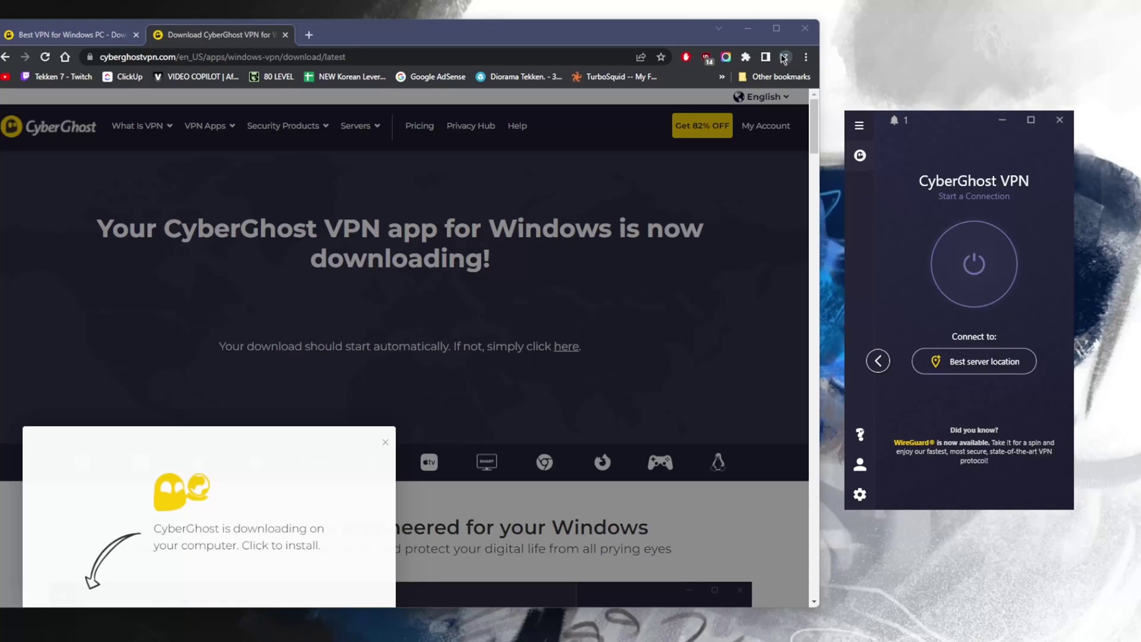
{"action": "left_click", "coordinate": [806, 28]}
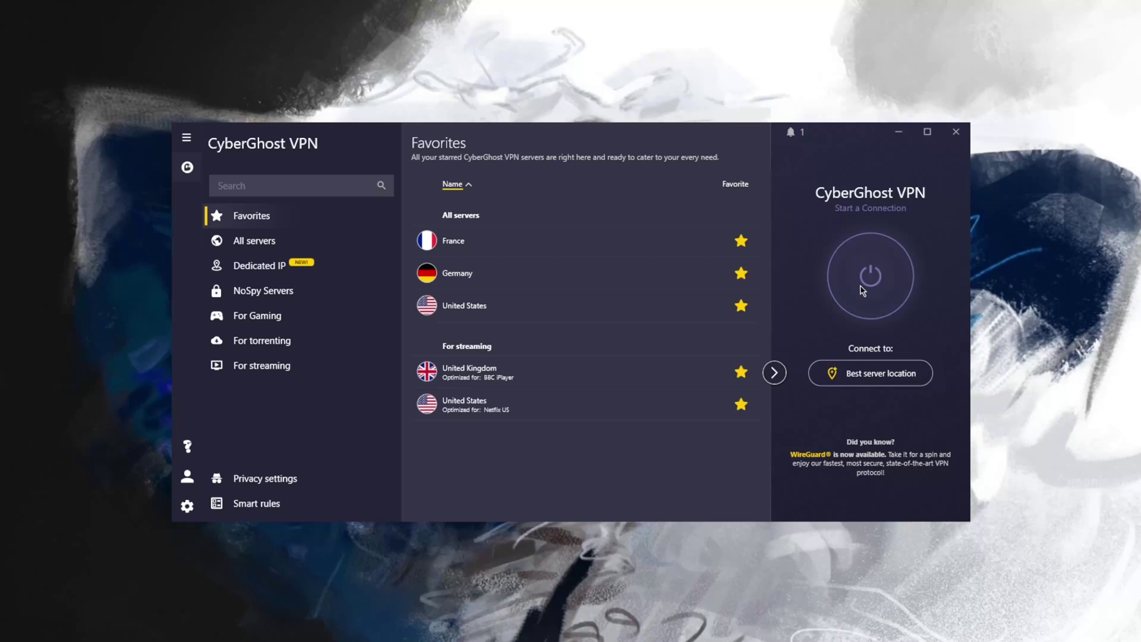
{"action": "left_click", "coordinate": [854, 373]}
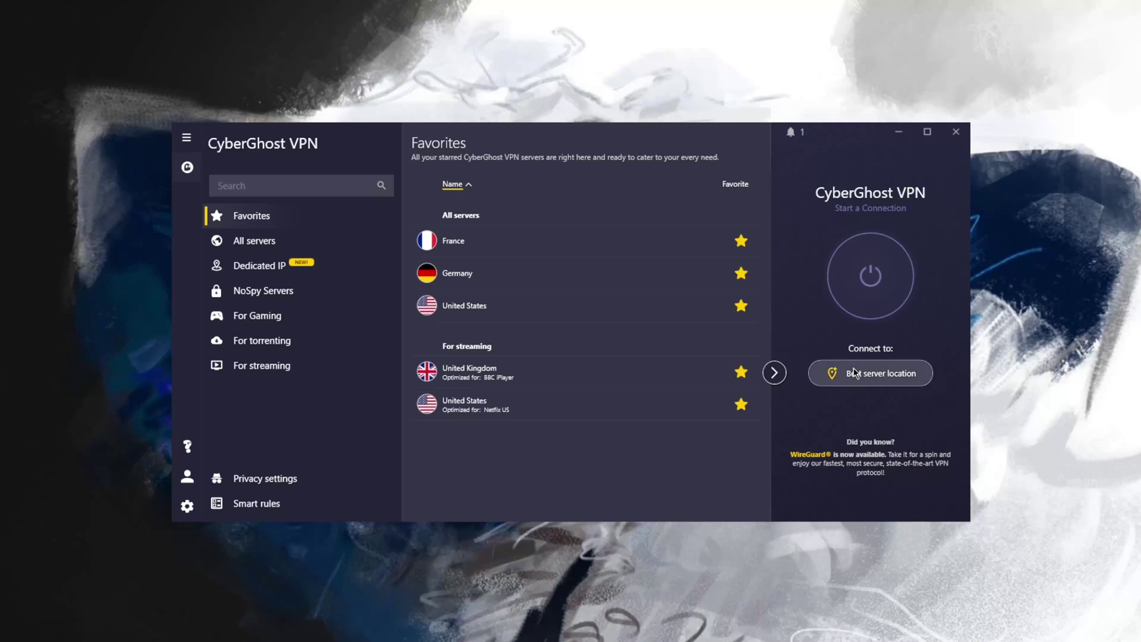
{"action": "left_click", "coordinate": [848, 514]}
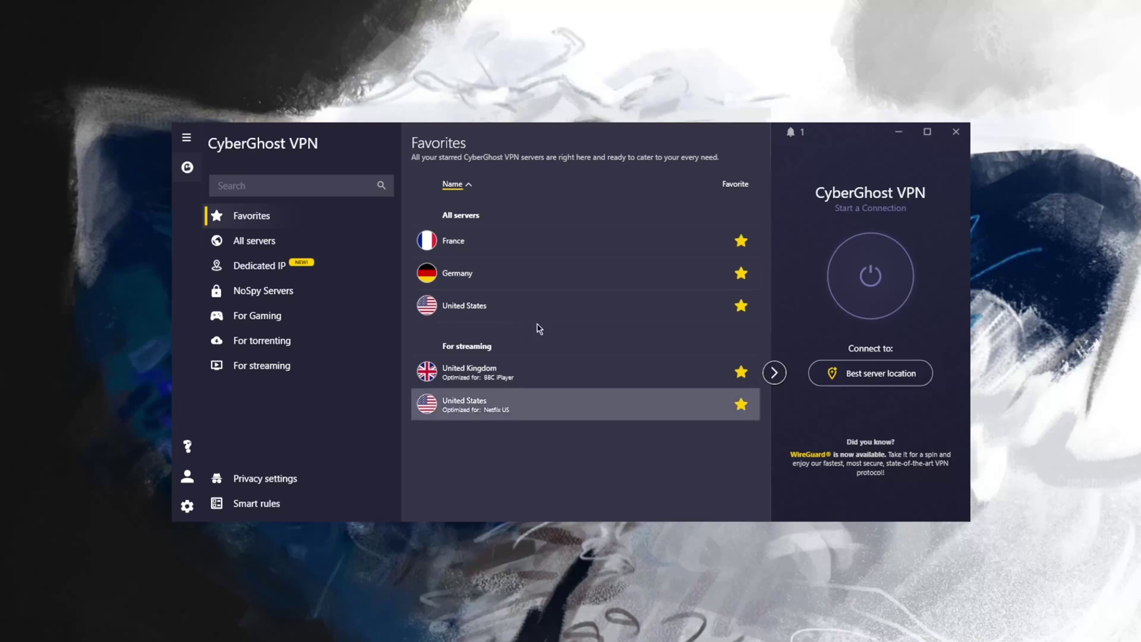
Show the streaming-optimised servers and search them for bbc.
{"action": "left_click", "coordinate": [274, 374]}
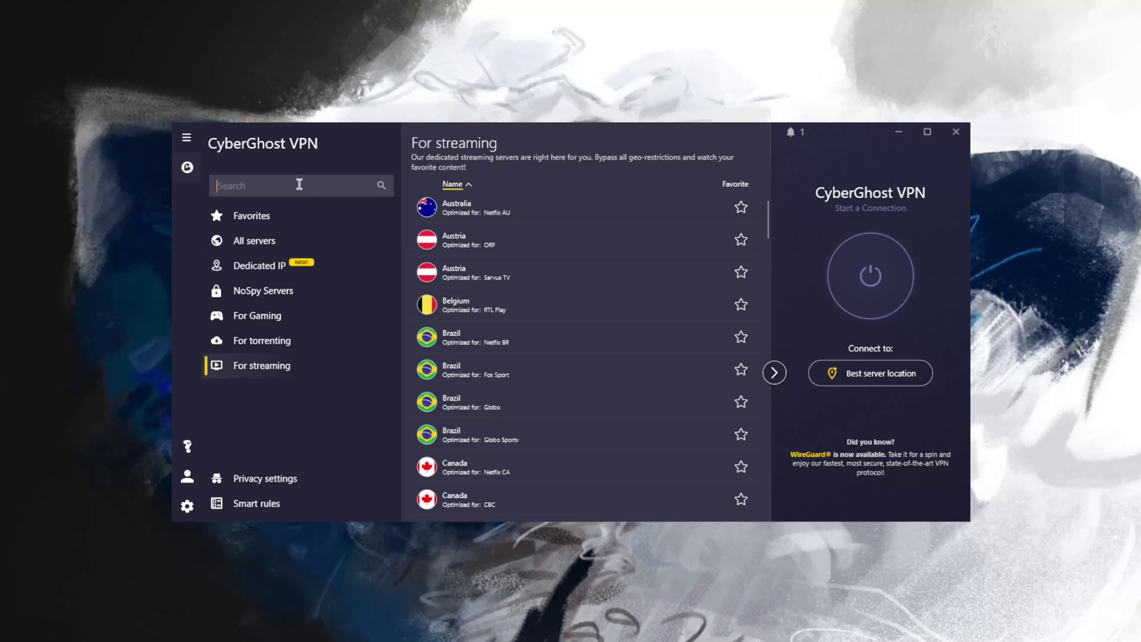
{"action": "left_click", "coordinate": [298, 185]}
{"action": "type", "text": "bbc"}
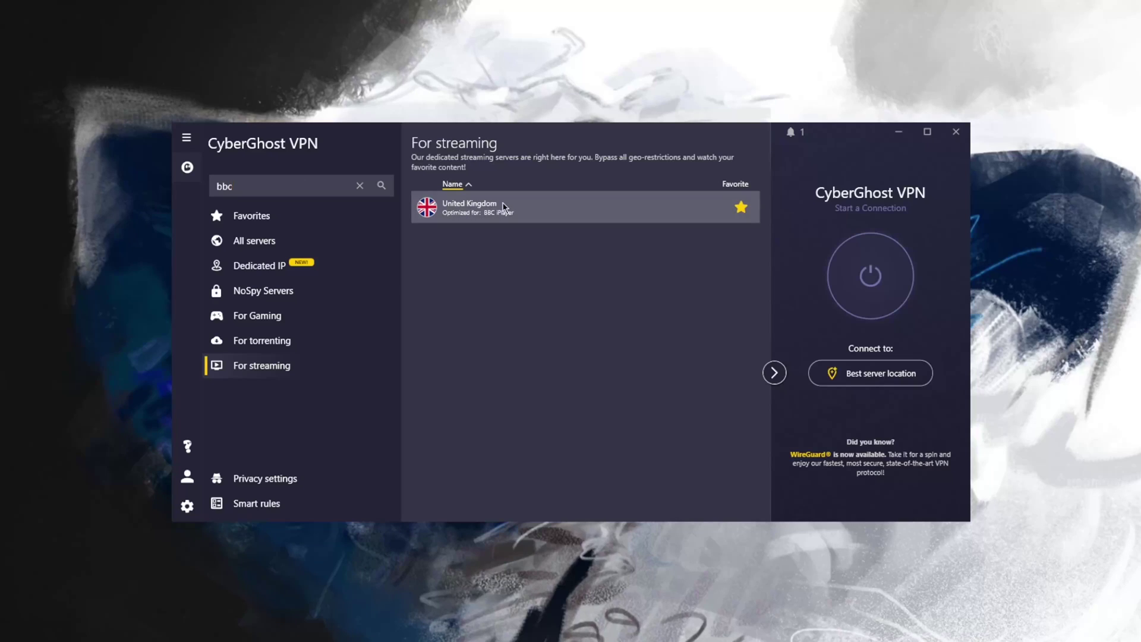
{"action": "key", "text": "BackSpace"}
{"action": "key", "text": "BackSpace"}
{"action": "key", "text": "BackSpace"}
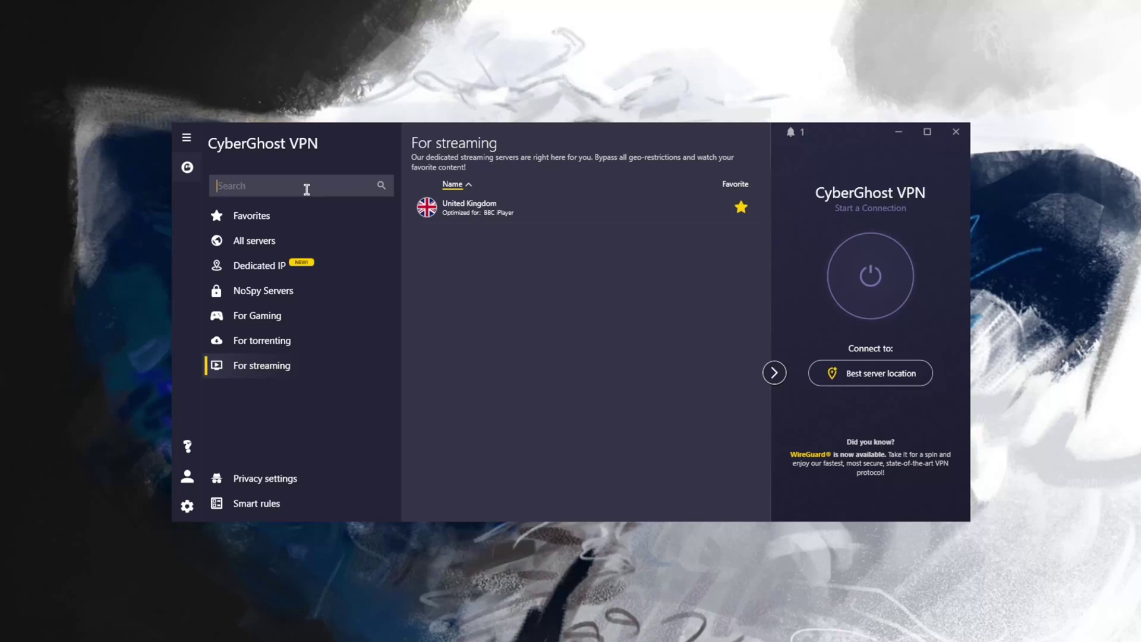
Search the streaming servers for amazon, then for netflix.
{"action": "type", "text": "ama"}
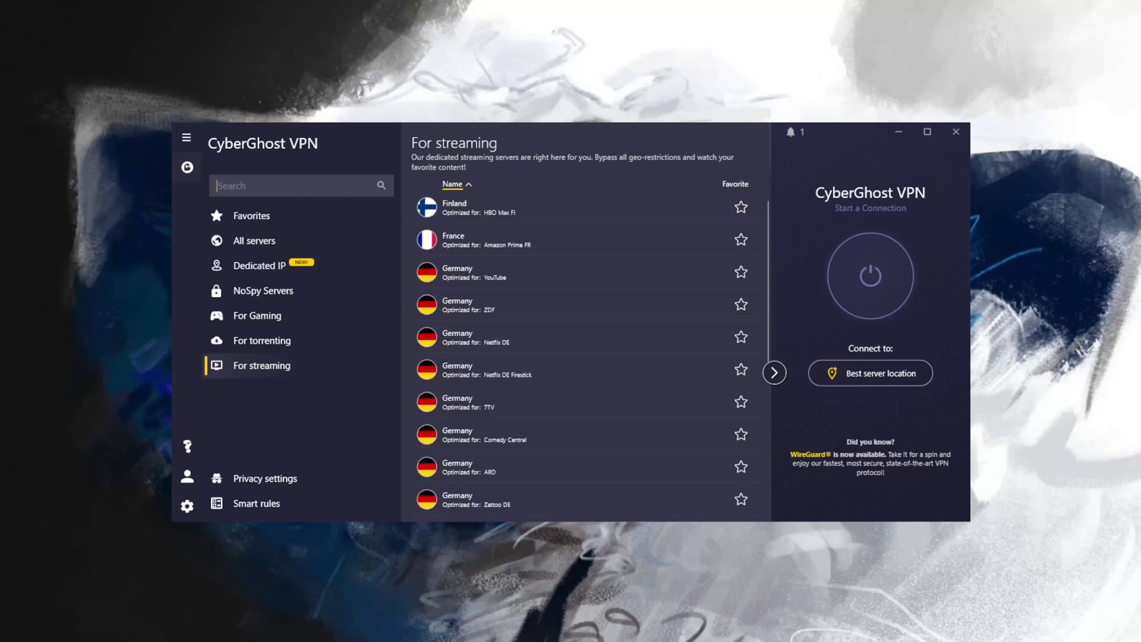
{"action": "type", "text": "zon"}
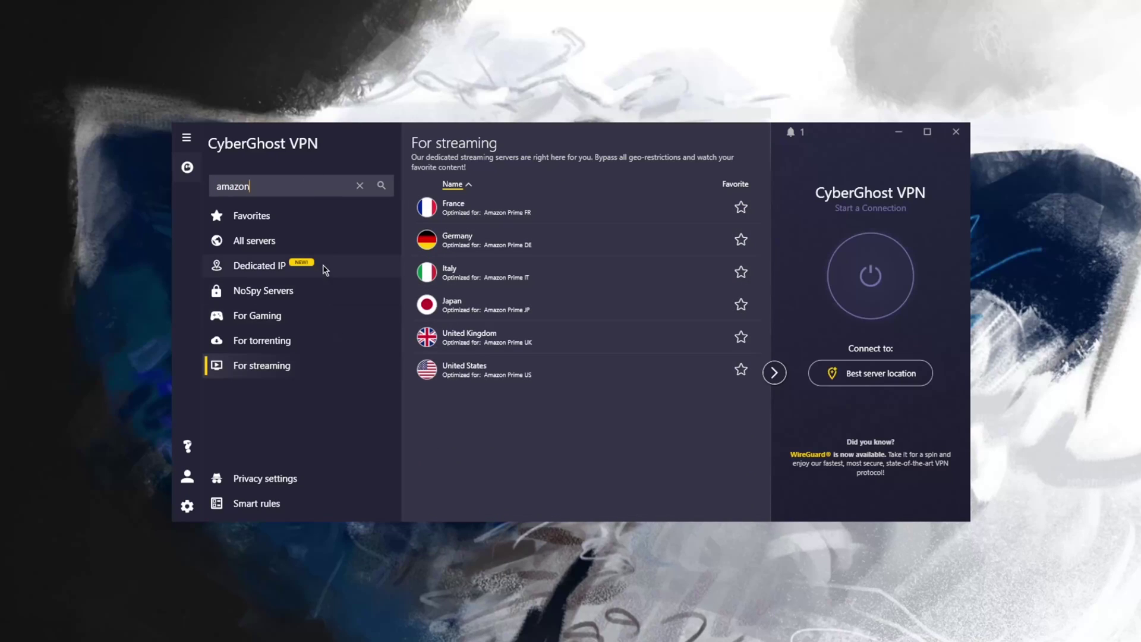
{"action": "left_click_drag", "start_coordinate": [270, 183], "coordinate": [200, 213]}
{"action": "type", "text": "netflix"}
{"action": "scroll", "coordinate": [530, 314], "scroll_direction": "down", "scroll_amount": 5}
{"action": "scroll", "coordinate": [530, 314], "scroll_direction": "up", "scroll_amount": 5}
{"action": "left_click", "coordinate": [364, 241]}
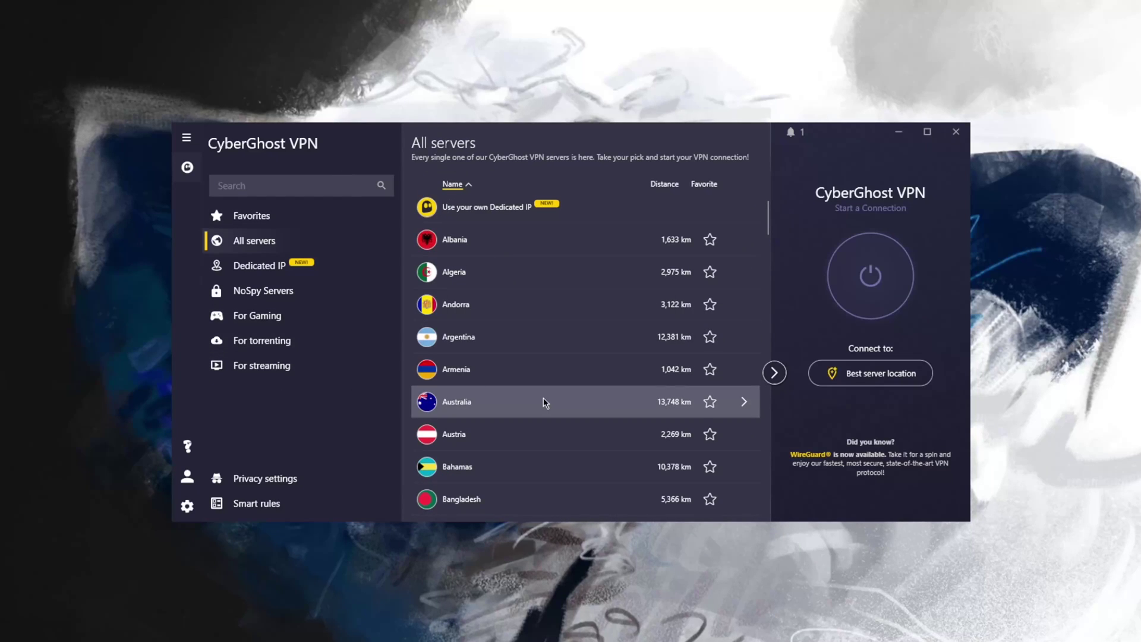
{"action": "scroll", "coordinate": [543, 401], "scroll_direction": "down", "scroll_amount": 15}
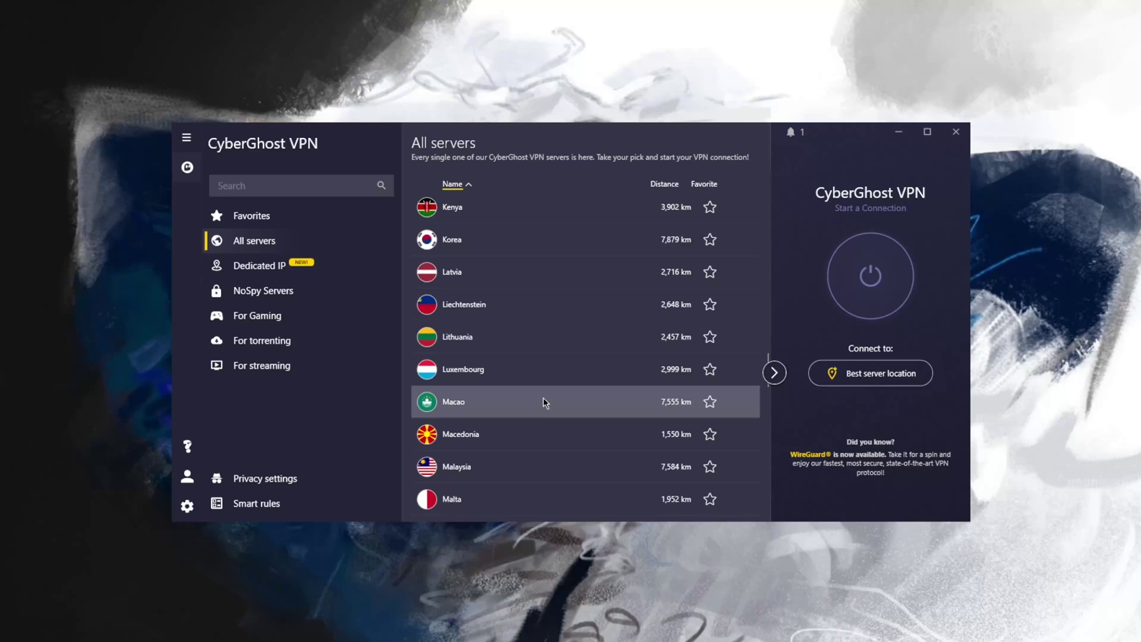
{"action": "scroll", "coordinate": [543, 402], "scroll_direction": "down", "scroll_amount": 15}
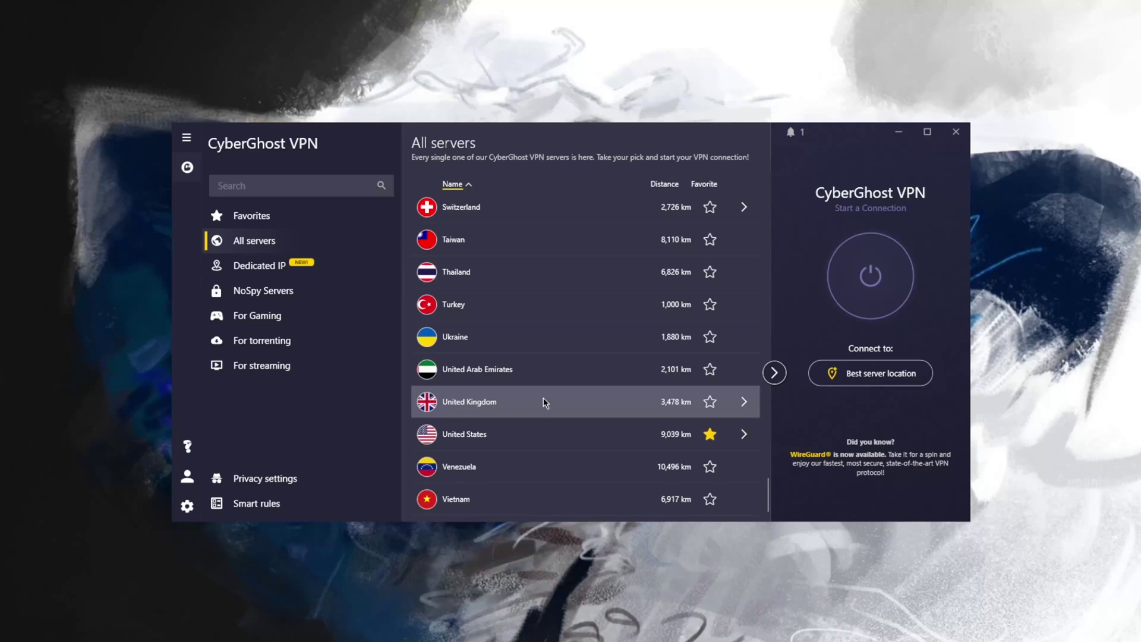
{"action": "scroll", "coordinate": [543, 402], "scroll_direction": "up", "scroll_amount": 20}
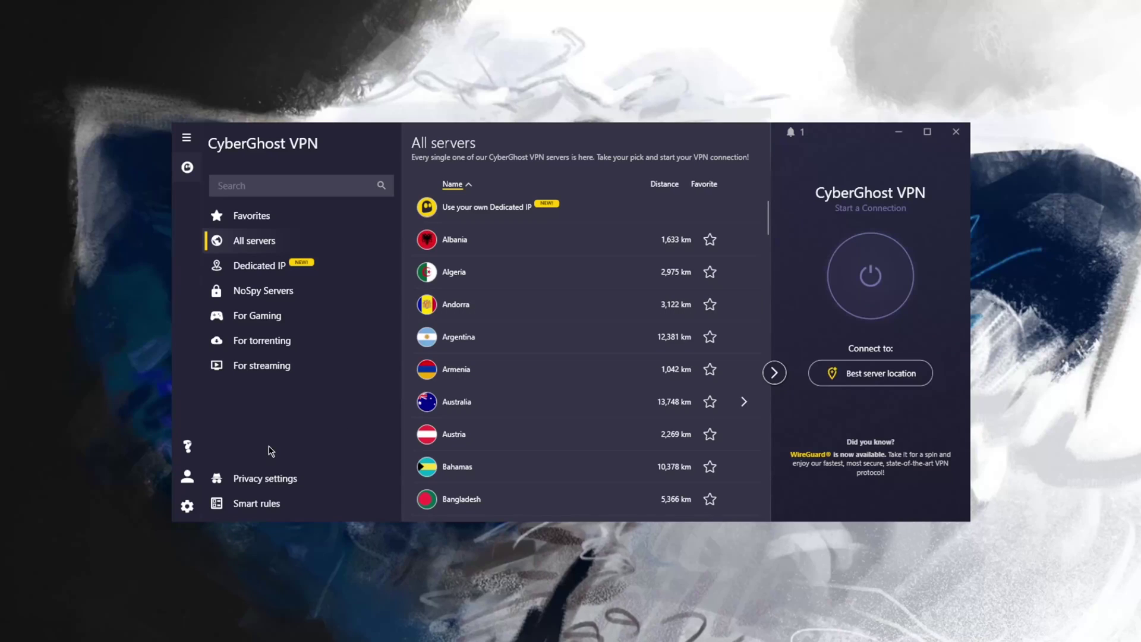
In Privacy settings, switch Block content on and Automatic Kill-Switch off.
{"action": "left_click", "coordinate": [287, 484]}
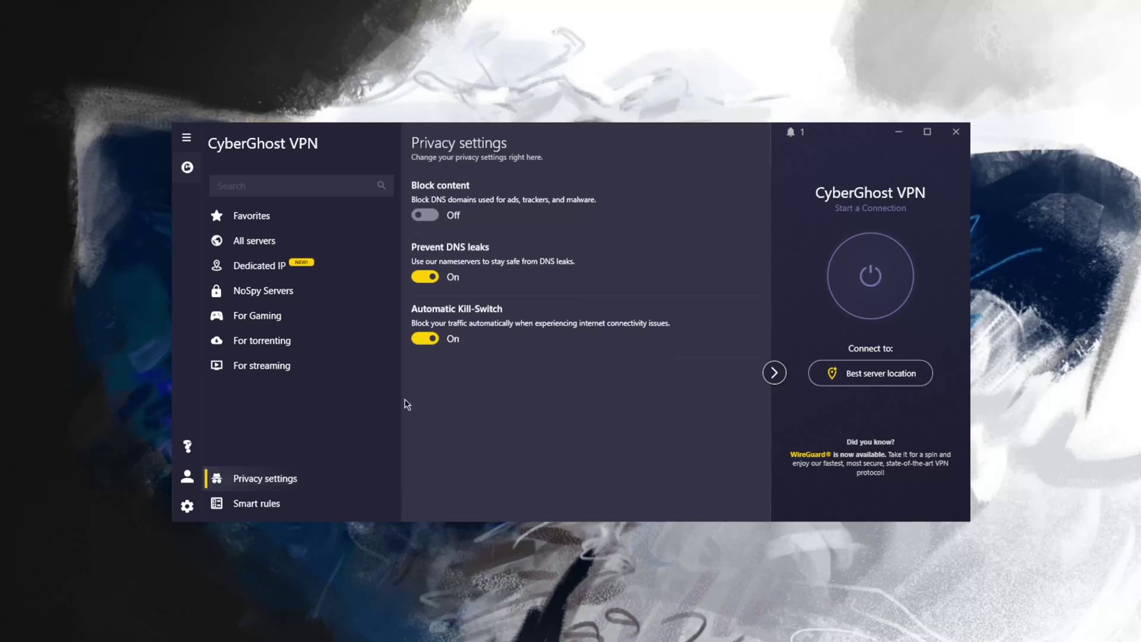
{"action": "left_click", "coordinate": [426, 217]}
{"action": "left_click", "coordinate": [432, 342]}
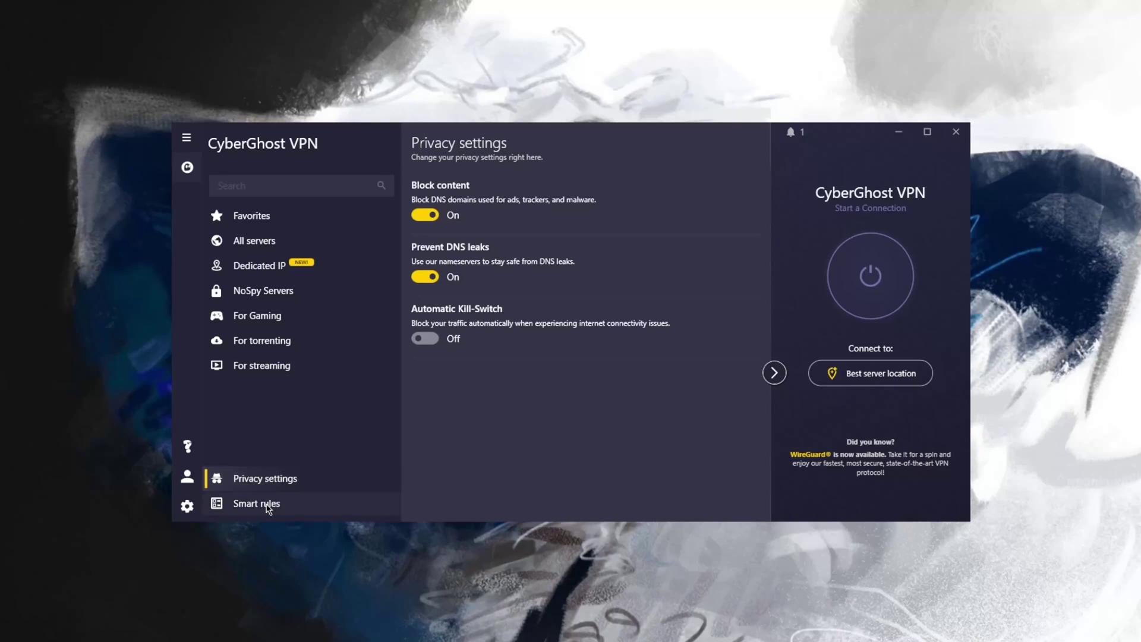
Review the Smart rules launch and Wi-Fi protection options, ending on the Exceptions tab.
{"action": "left_click", "coordinate": [237, 502]}
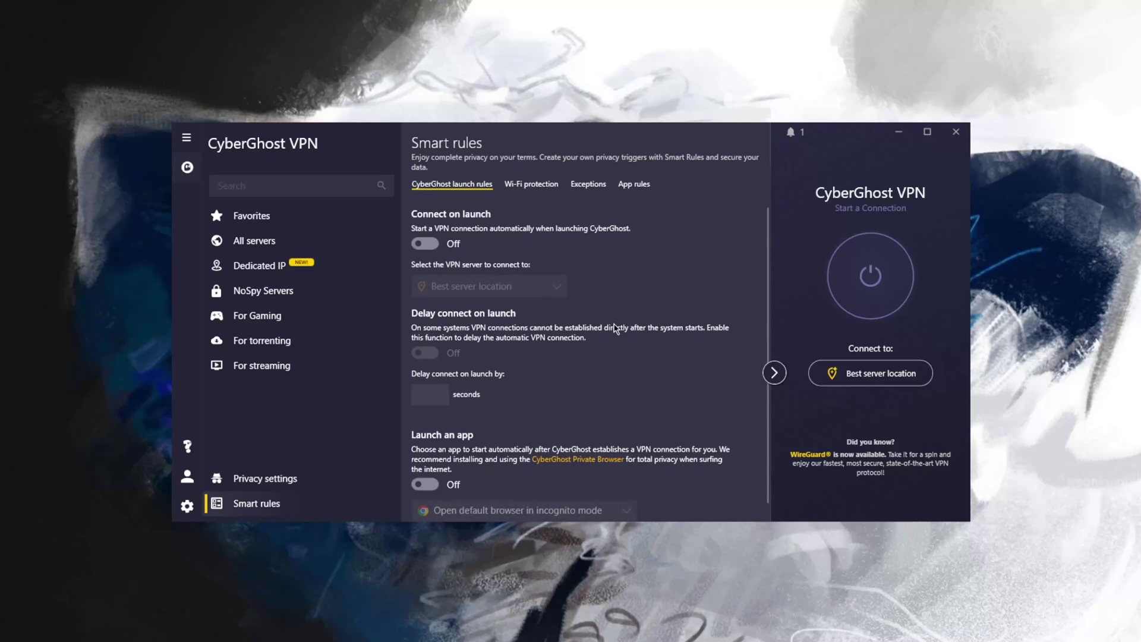
{"action": "scroll", "coordinate": [615, 328], "scroll_direction": "down", "scroll_amount": 1}
{"action": "scroll", "coordinate": [615, 329], "scroll_direction": "up", "scroll_amount": 1}
{"action": "left_click", "coordinate": [527, 187]}
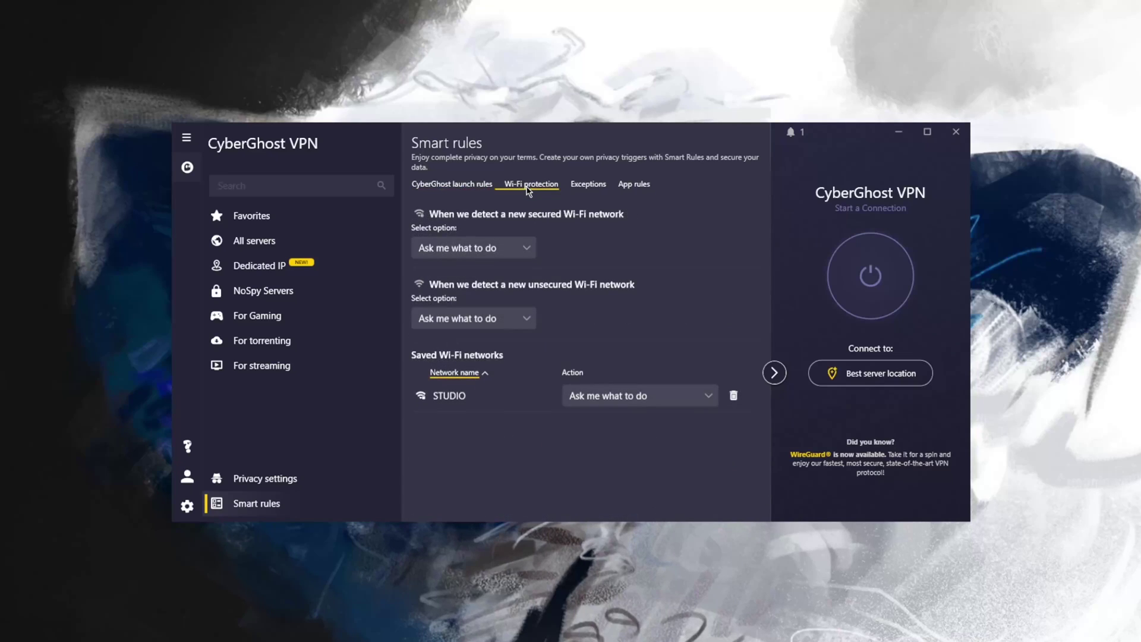
{"action": "left_click", "coordinate": [536, 253]}
{"action": "left_click", "coordinate": [617, 256]}
{"action": "left_click", "coordinate": [589, 185]}
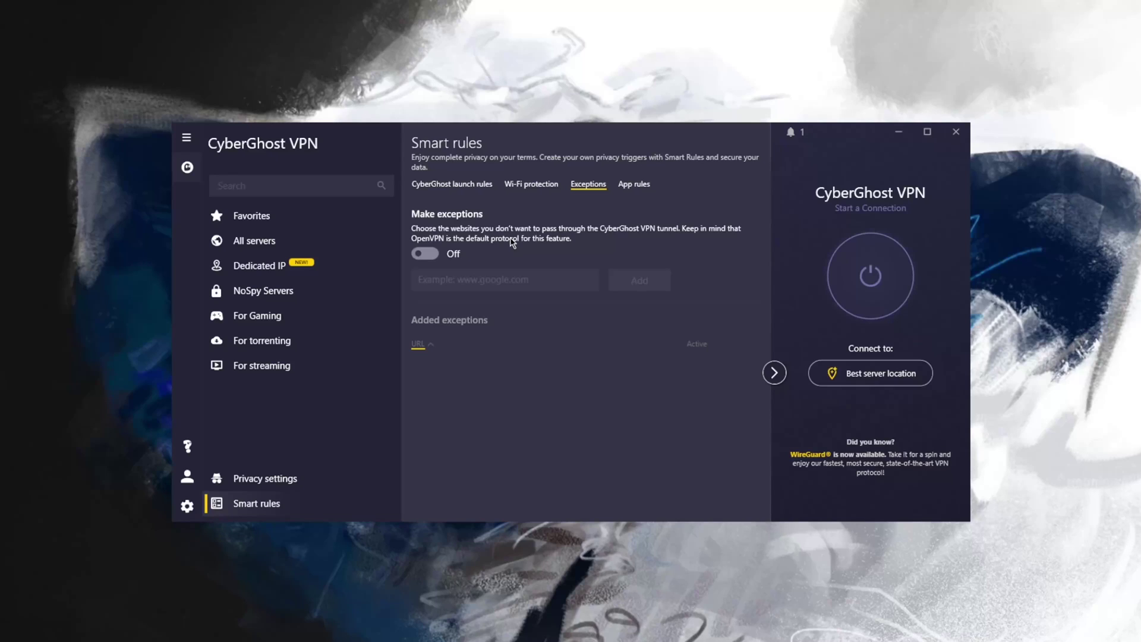
Add netflix.com as a website exception, then switch website exceptions back off.
{"action": "left_click", "coordinate": [420, 254]}
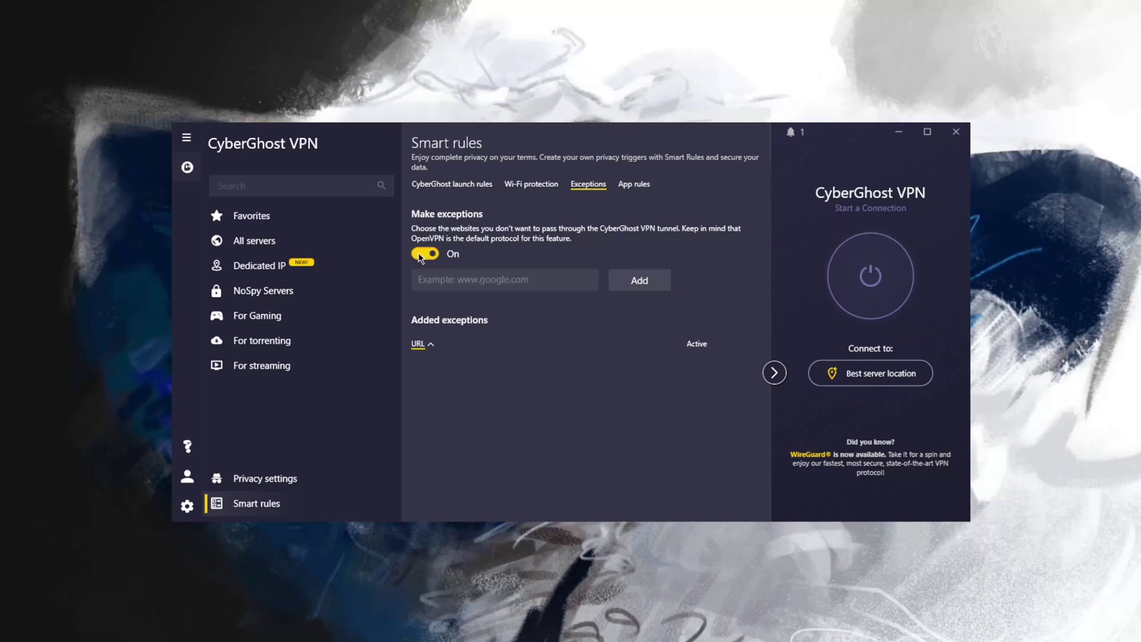
{"action": "left_click", "coordinate": [499, 279]}
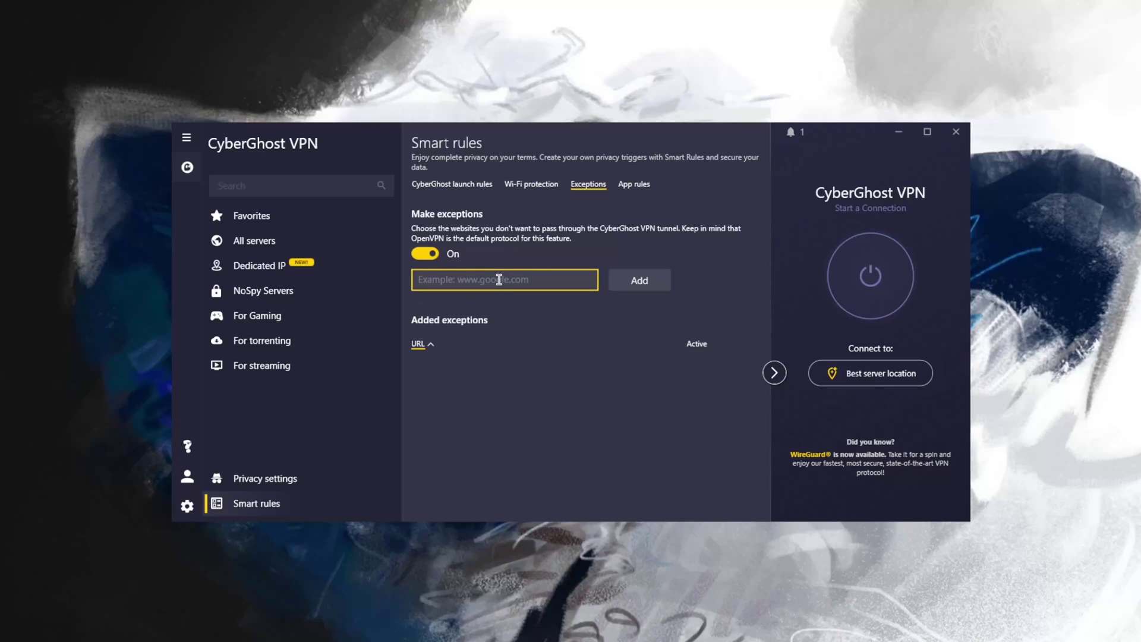
{"action": "type", "text": "netflix.com"}
{"action": "left_click", "coordinate": [649, 277]}
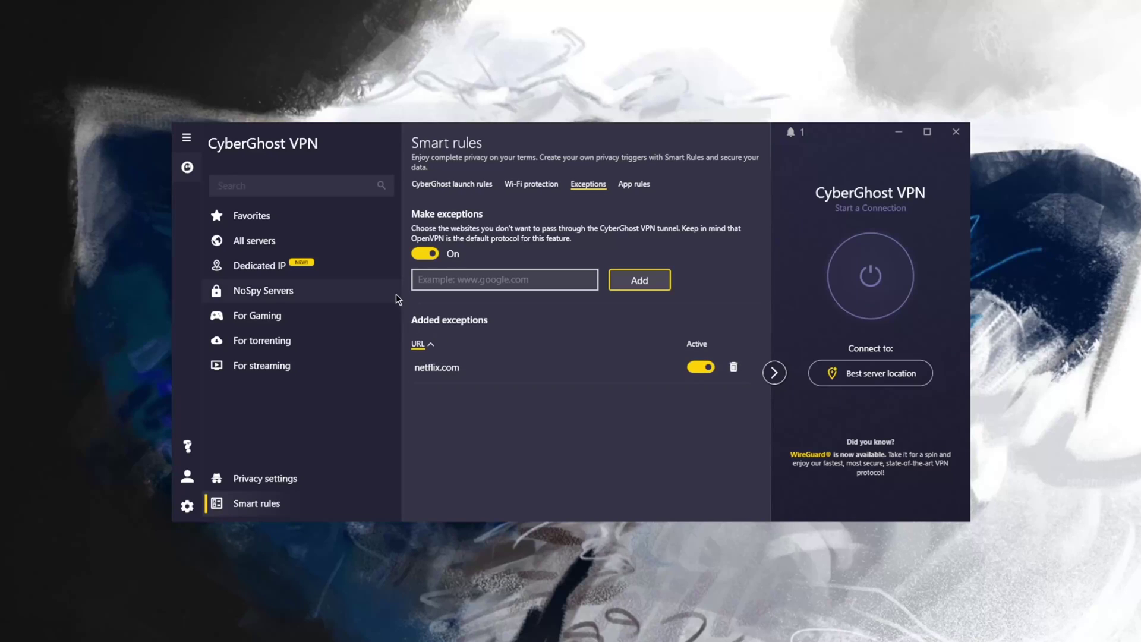
{"action": "left_click", "coordinate": [428, 254]}
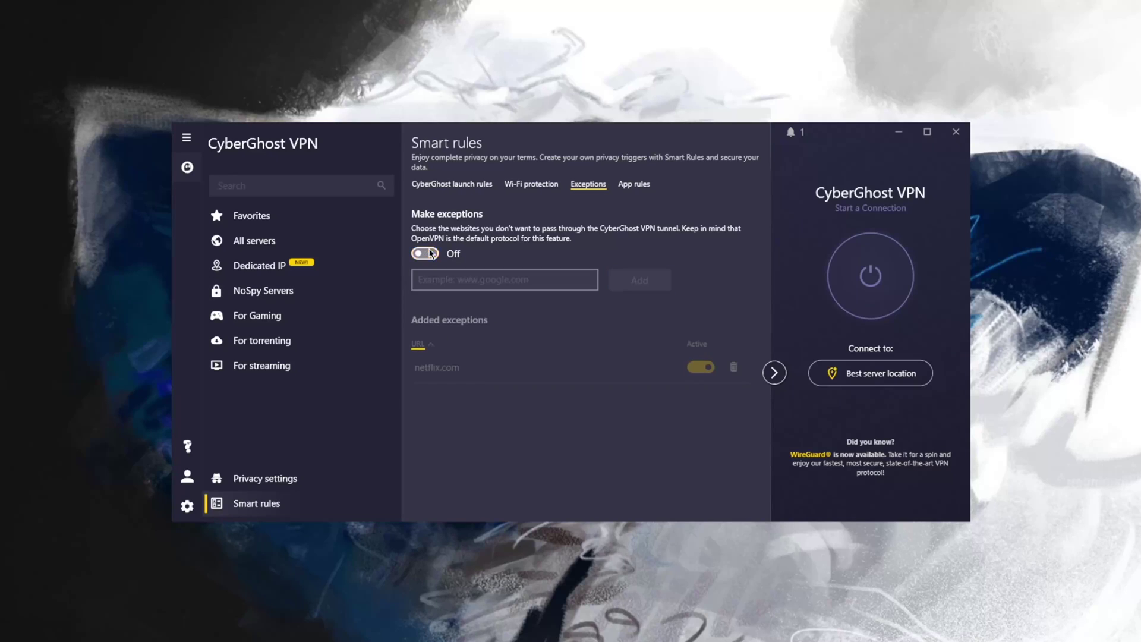
Turn app rules on and add steam.exe from Program Files (x86)\Steam as an app rule.
{"action": "left_click", "coordinate": [634, 184]}
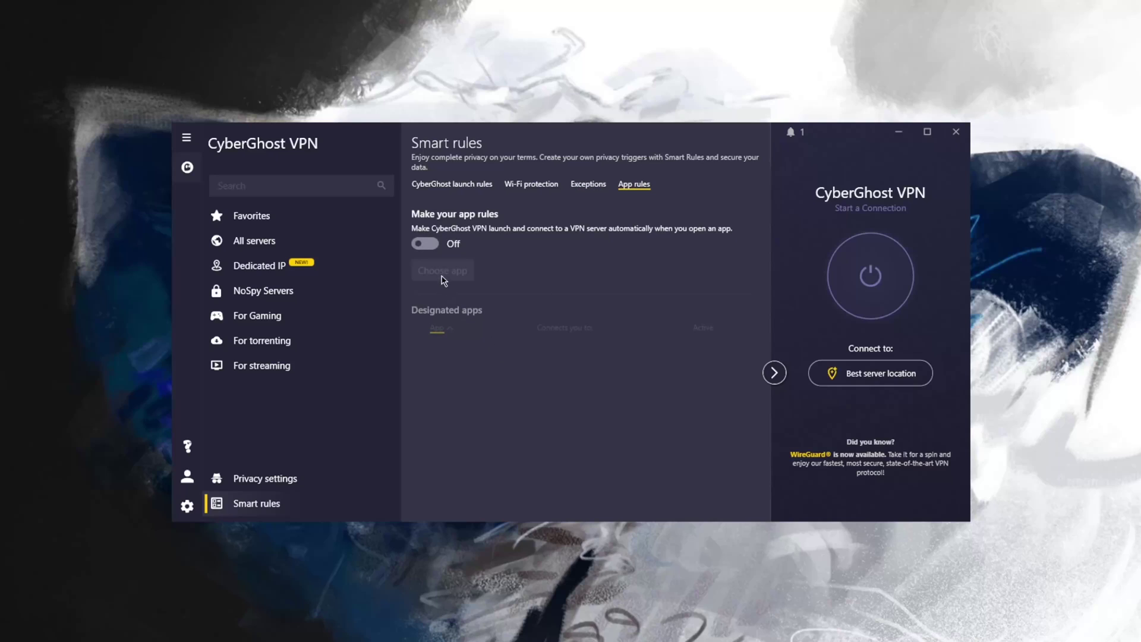
{"action": "left_click", "coordinate": [425, 245]}
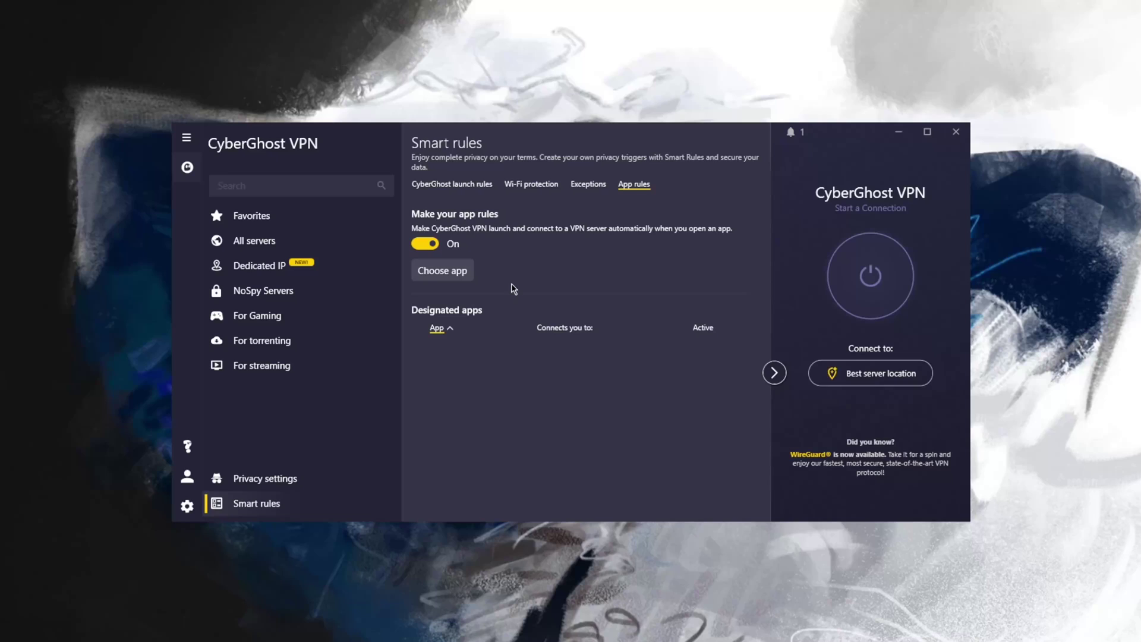
{"action": "left_click", "coordinate": [465, 275]}
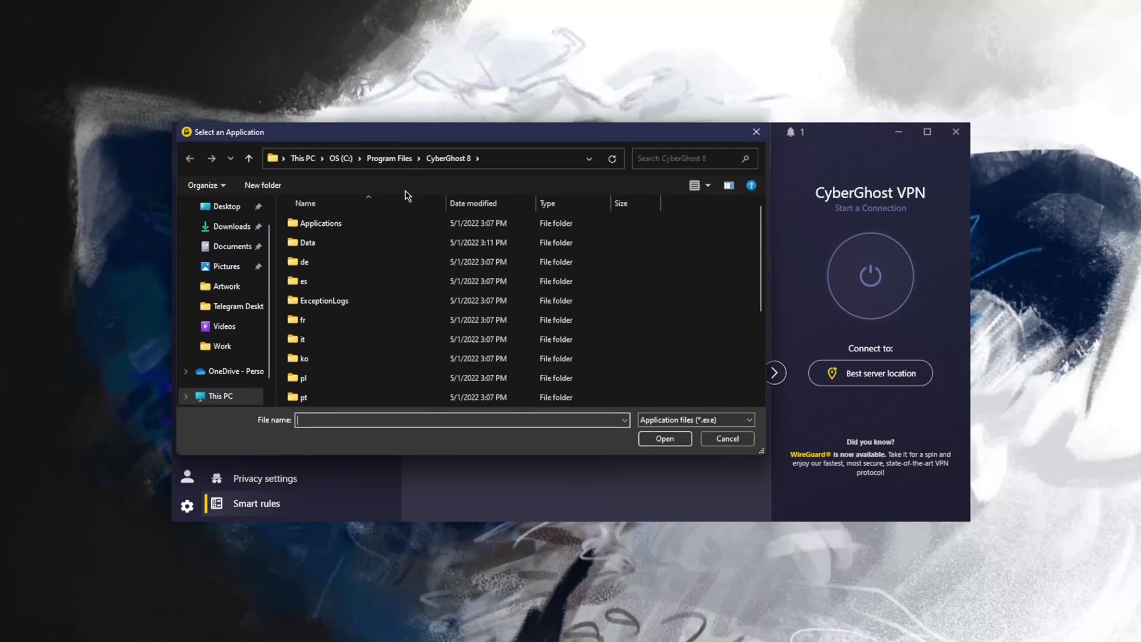
{"action": "left_click", "coordinate": [389, 158]}
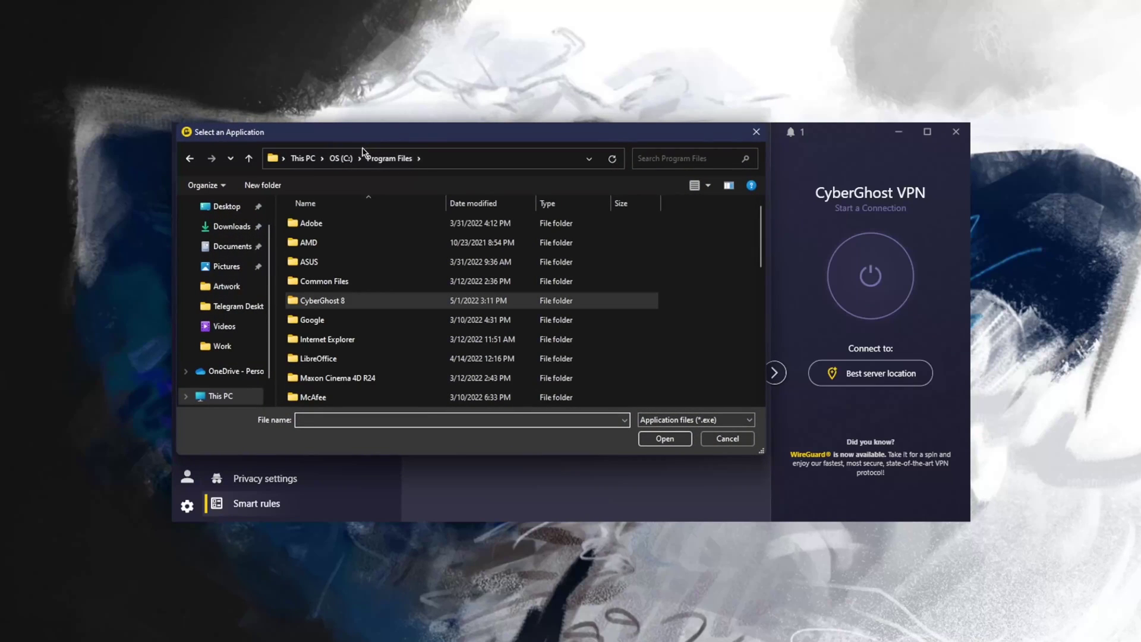
{"action": "left_click", "coordinate": [339, 158]}
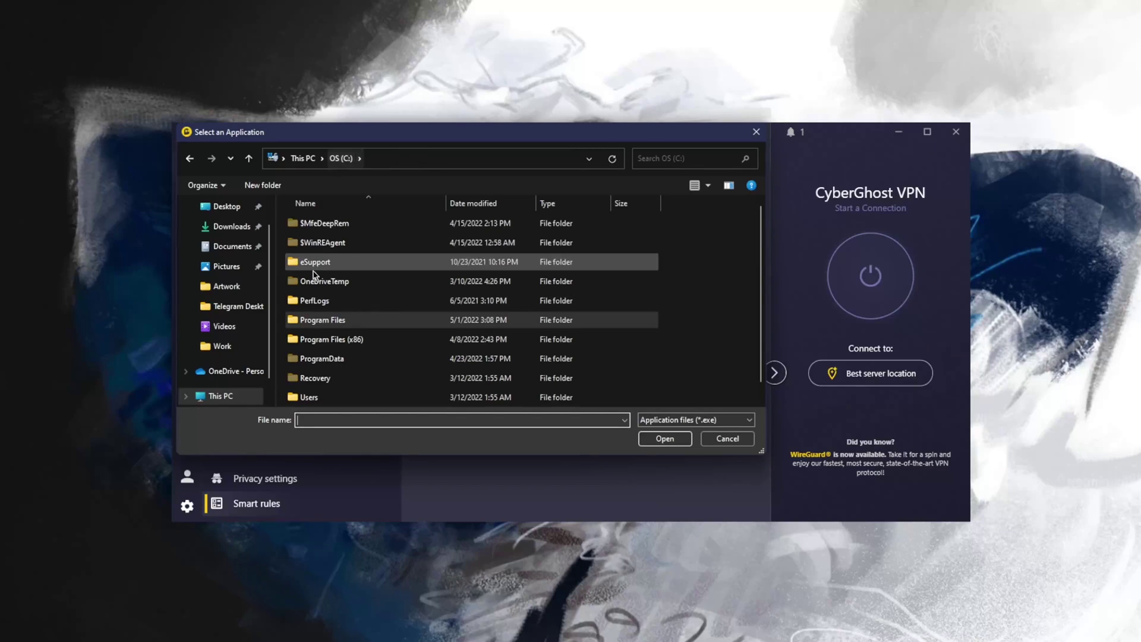
{"action": "double_click", "coordinate": [336, 339]}
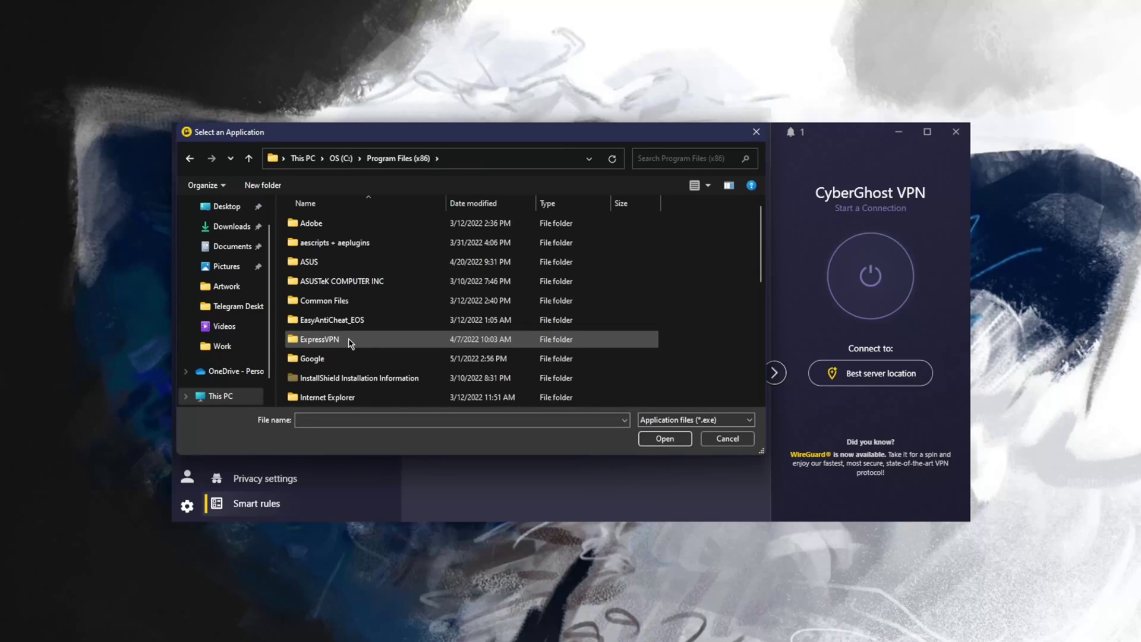
{"action": "scroll", "coordinate": [350, 344], "scroll_direction": "down", "scroll_amount": 3}
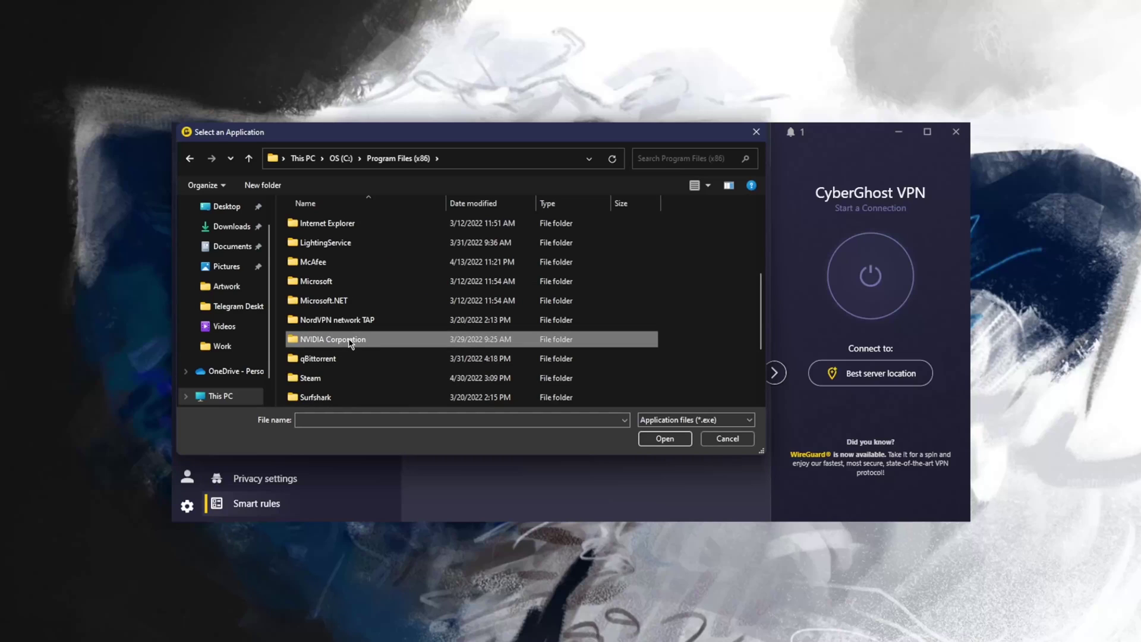
{"action": "key", "text": "s"}
{"action": "key", "text": "Return"}
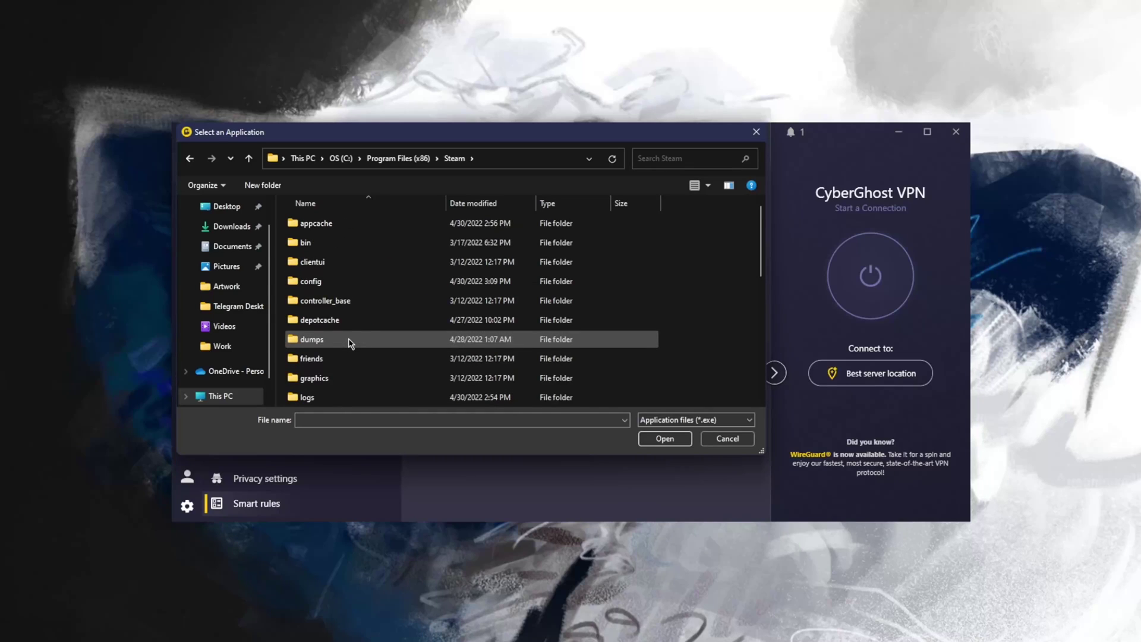
{"action": "scroll", "coordinate": [381, 279], "scroll_direction": "down", "scroll_amount": 6}
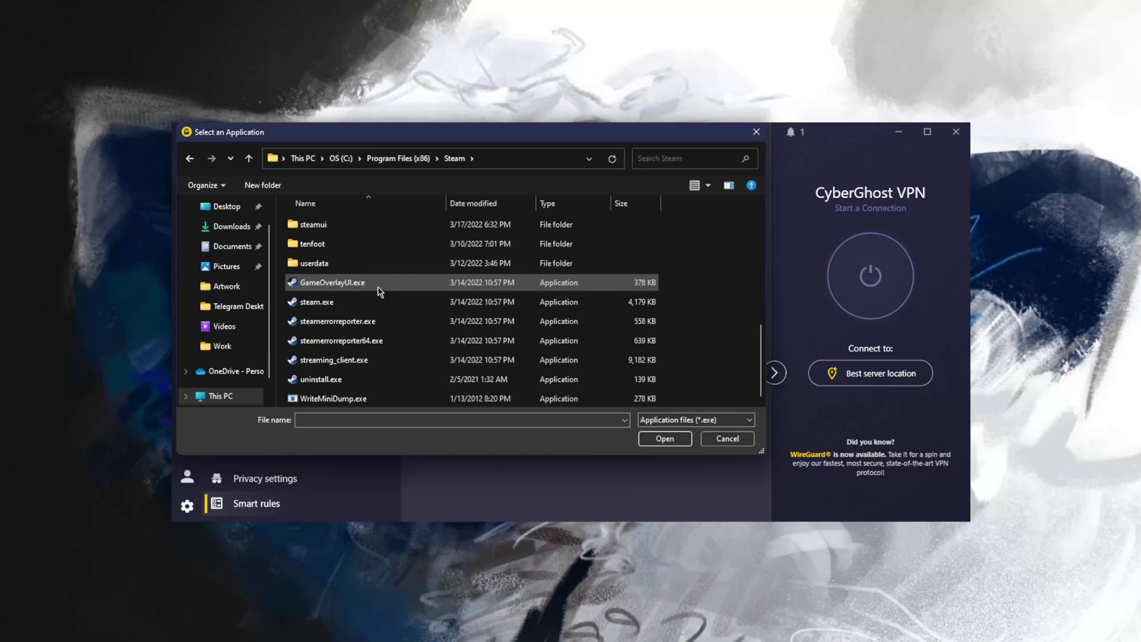
{"action": "double_click", "coordinate": [374, 301]}
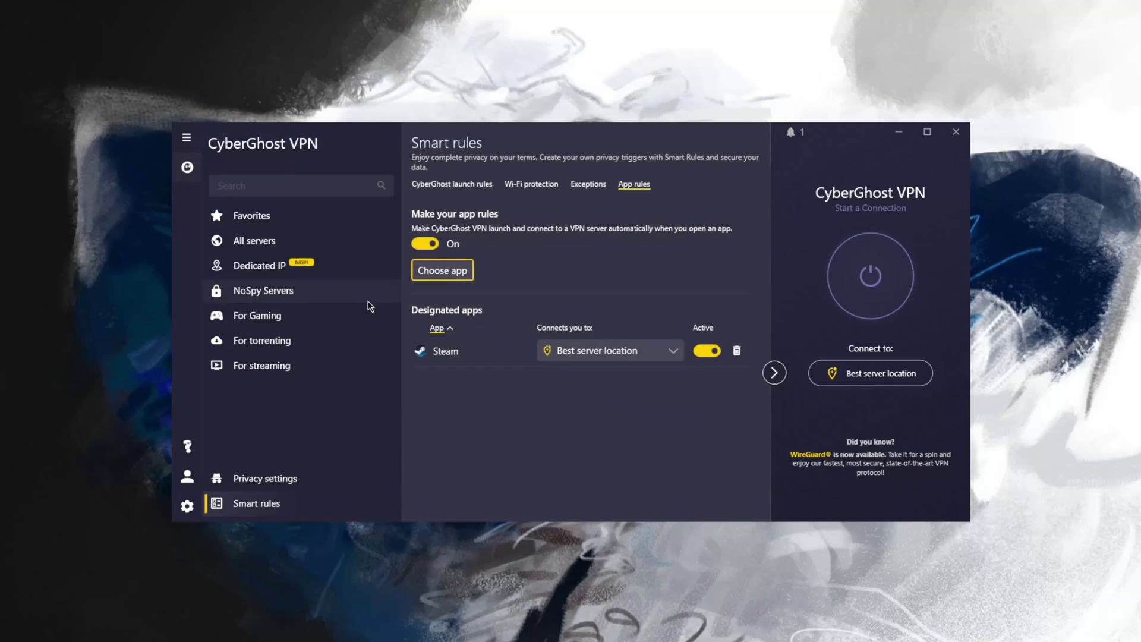
Set Steam's rule to connect to Germany, then switch app rules off.
{"action": "left_click", "coordinate": [657, 350]}
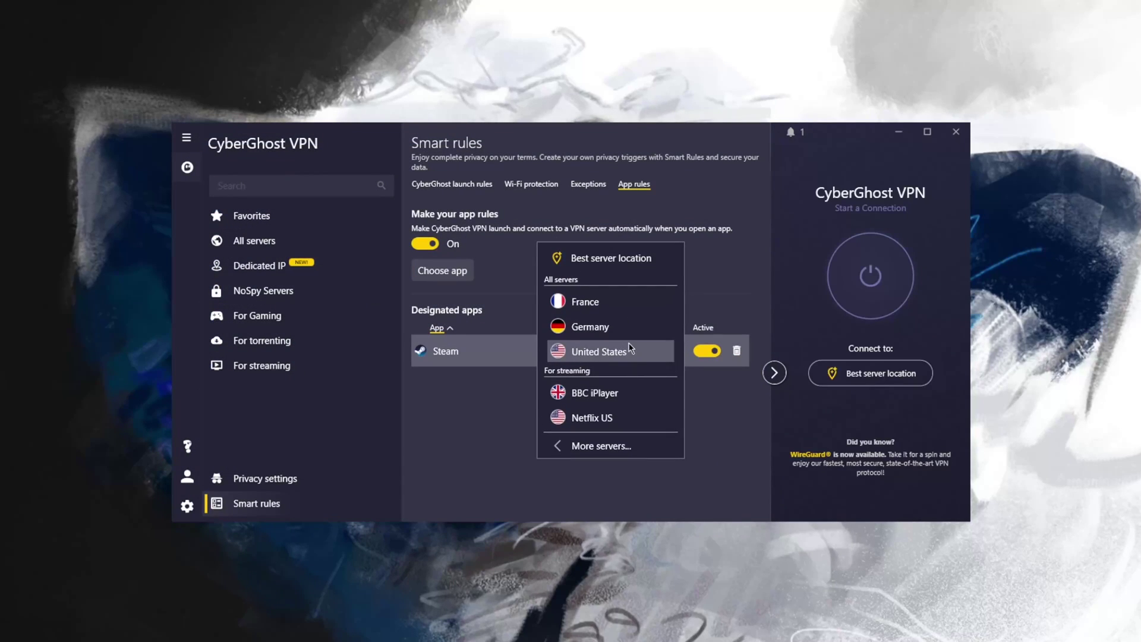
{"action": "left_click", "coordinate": [615, 328]}
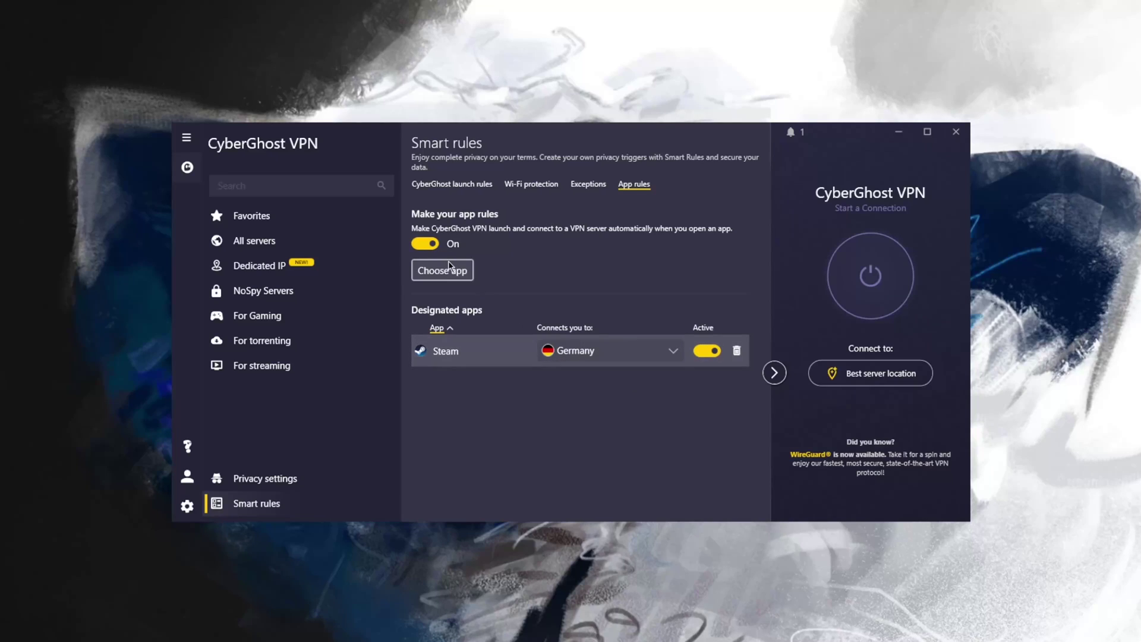
{"action": "left_click", "coordinate": [425, 243]}
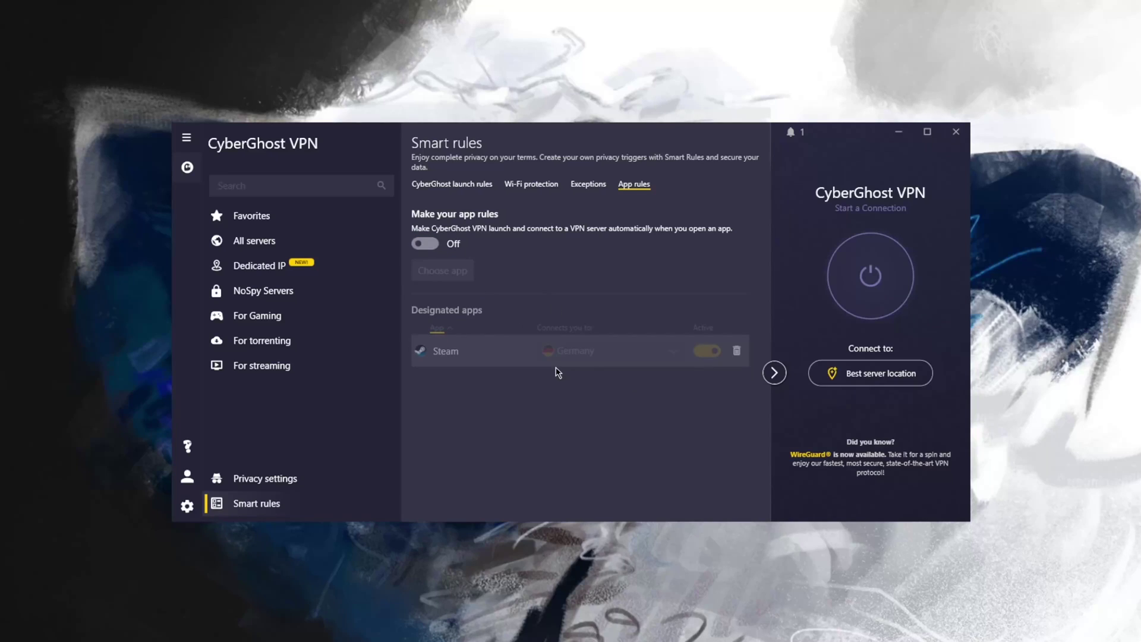
Open the CyberGhost VPN connection settings, leaving the protocol on Automatic selection.
{"action": "left_click", "coordinate": [187, 505]}
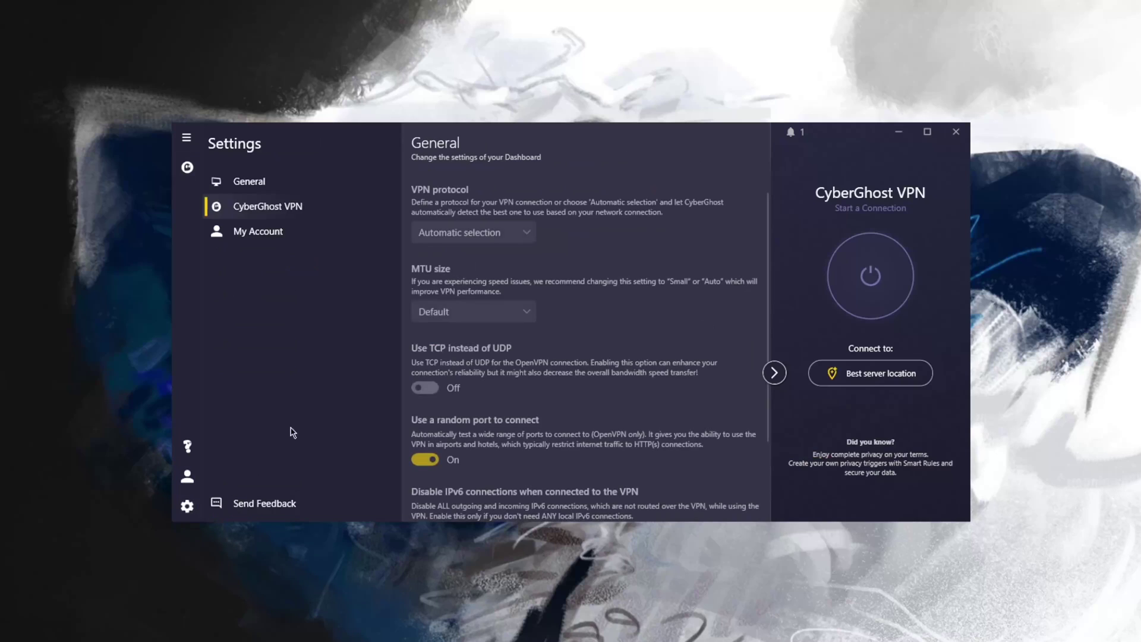
{"action": "left_click", "coordinate": [297, 184]}
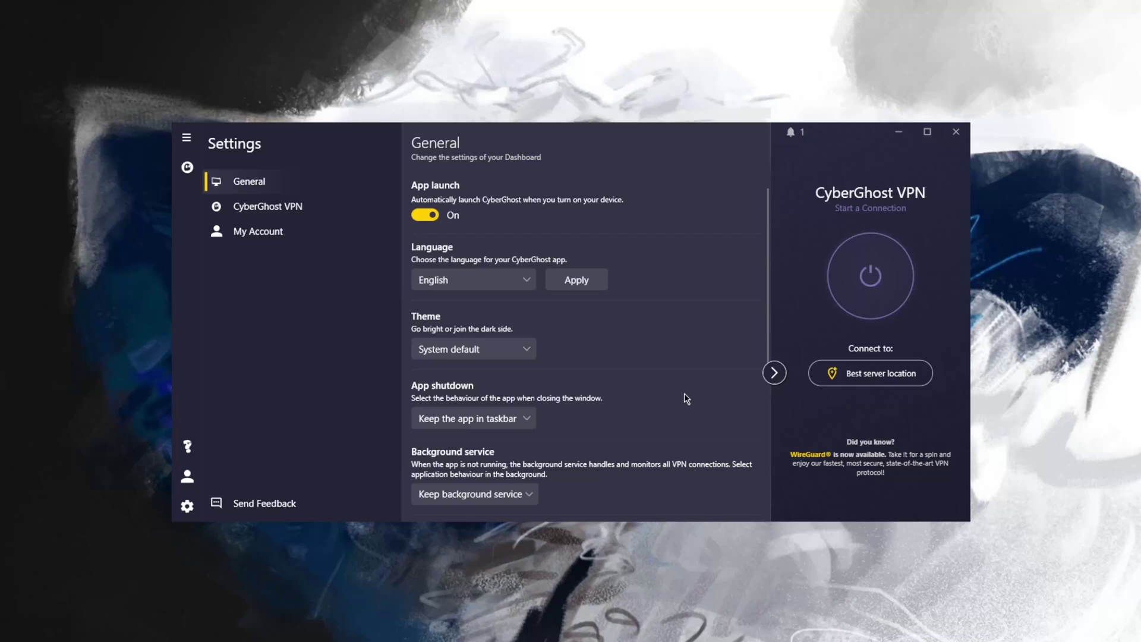
{"action": "left_click", "coordinate": [276, 209]}
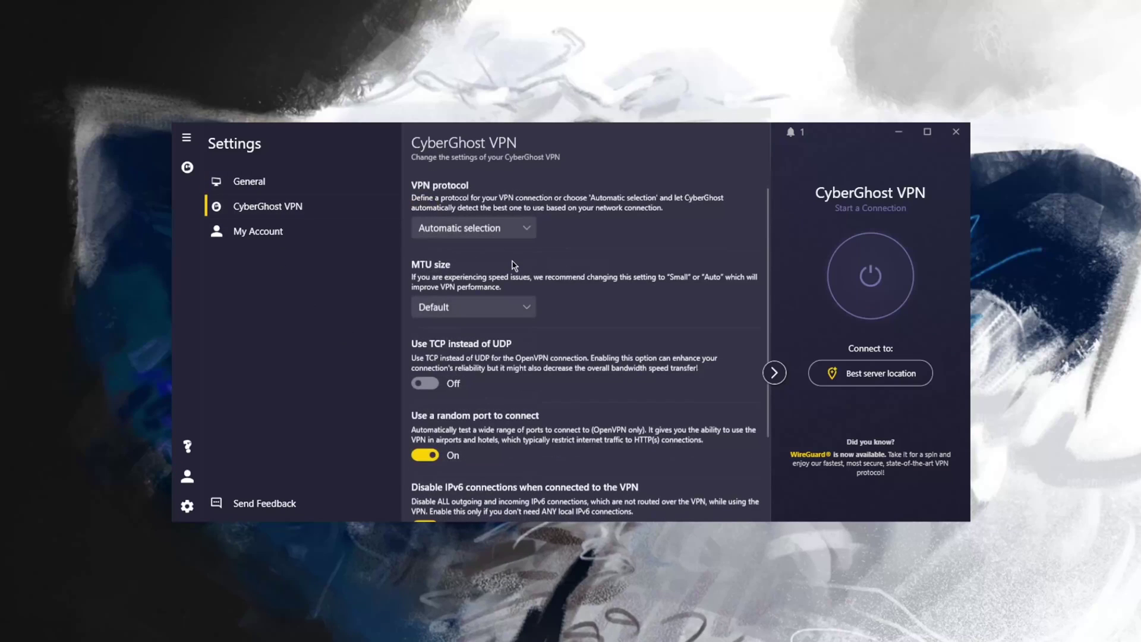
{"action": "left_click", "coordinate": [528, 232]}
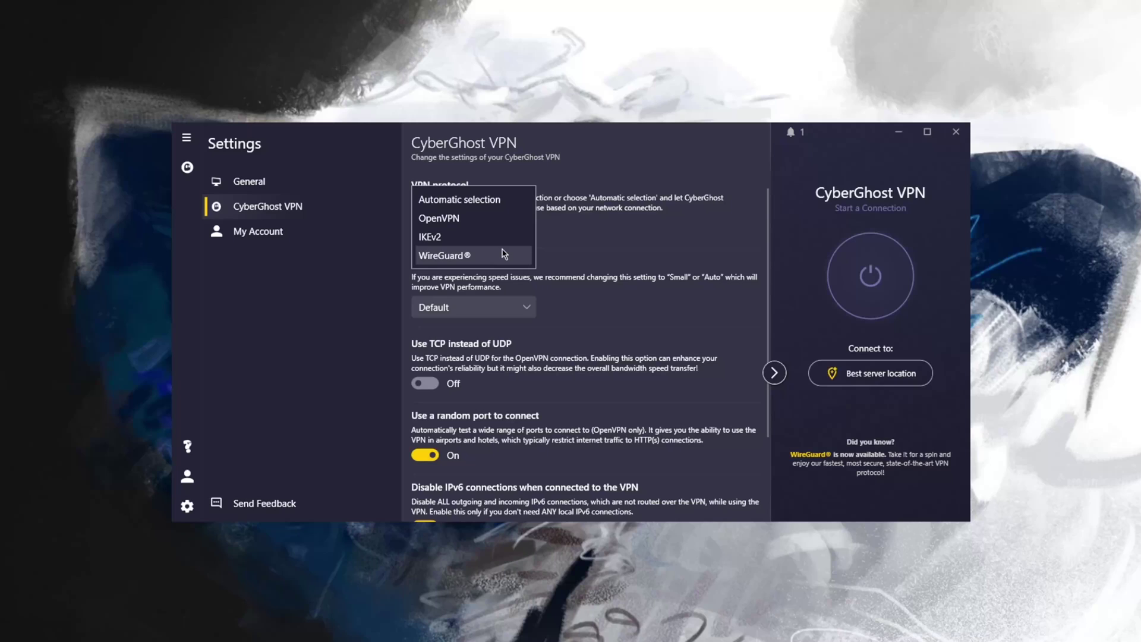
{"action": "left_click", "coordinate": [497, 201]}
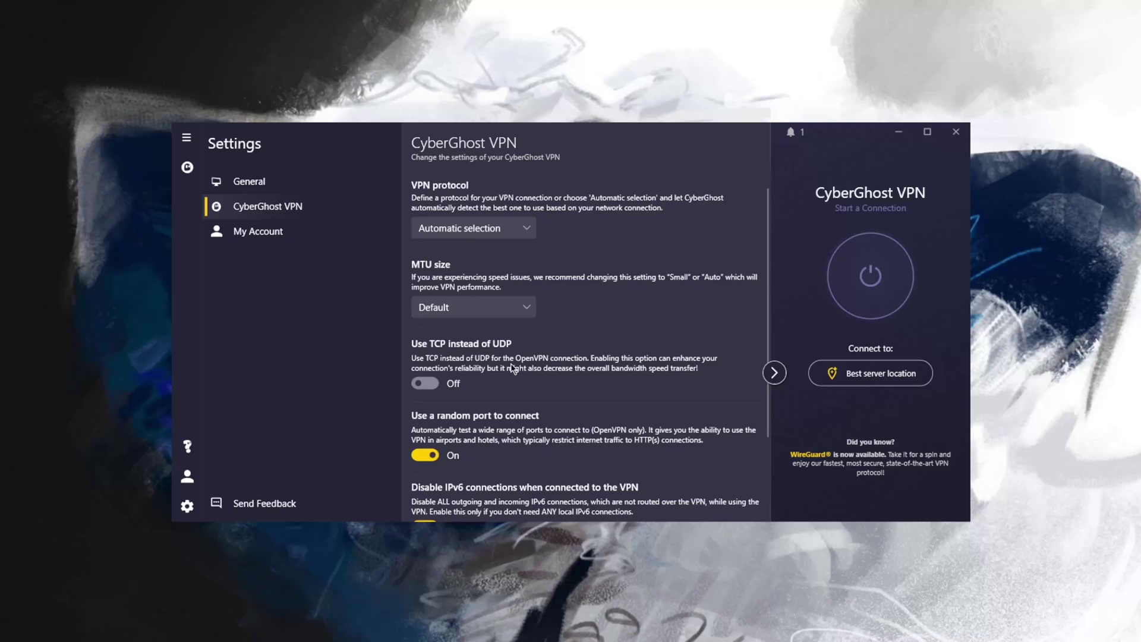
Change the VPN protocol to OpenVPN, then WireGuard, and return to General settings.
{"action": "left_click", "coordinate": [518, 231]}
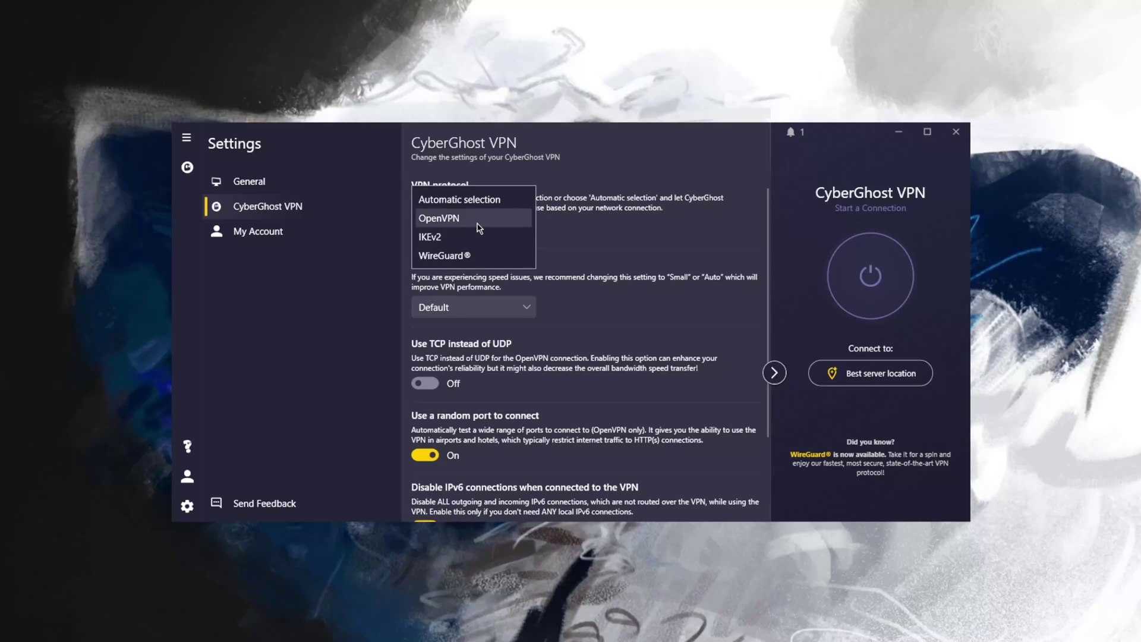
{"action": "left_click", "coordinate": [478, 219]}
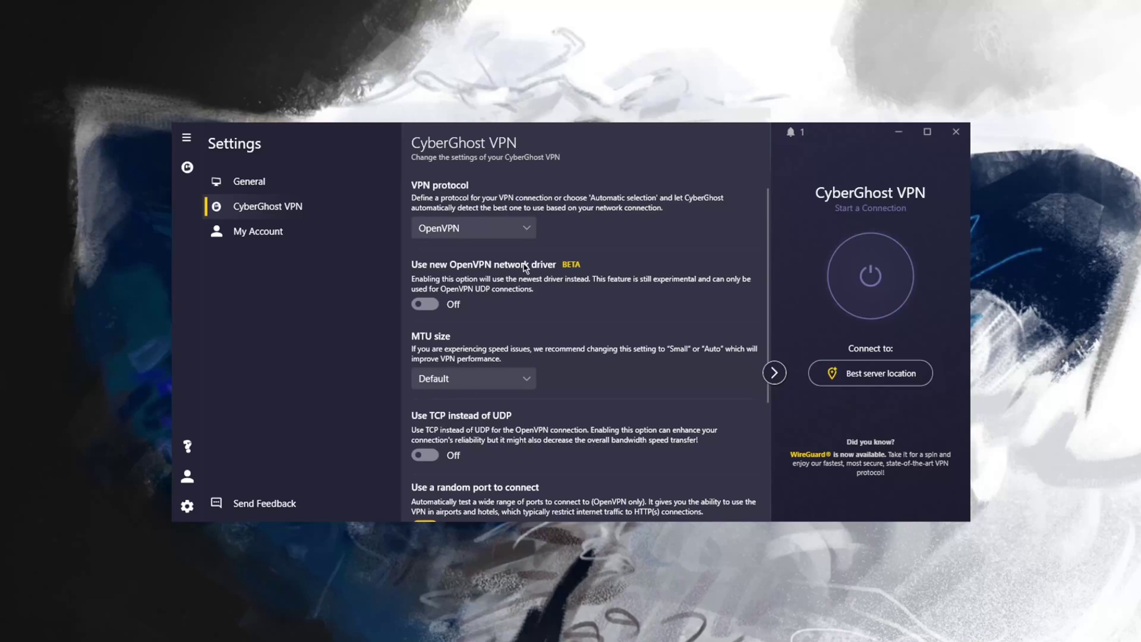
{"action": "left_click", "coordinate": [502, 226]}
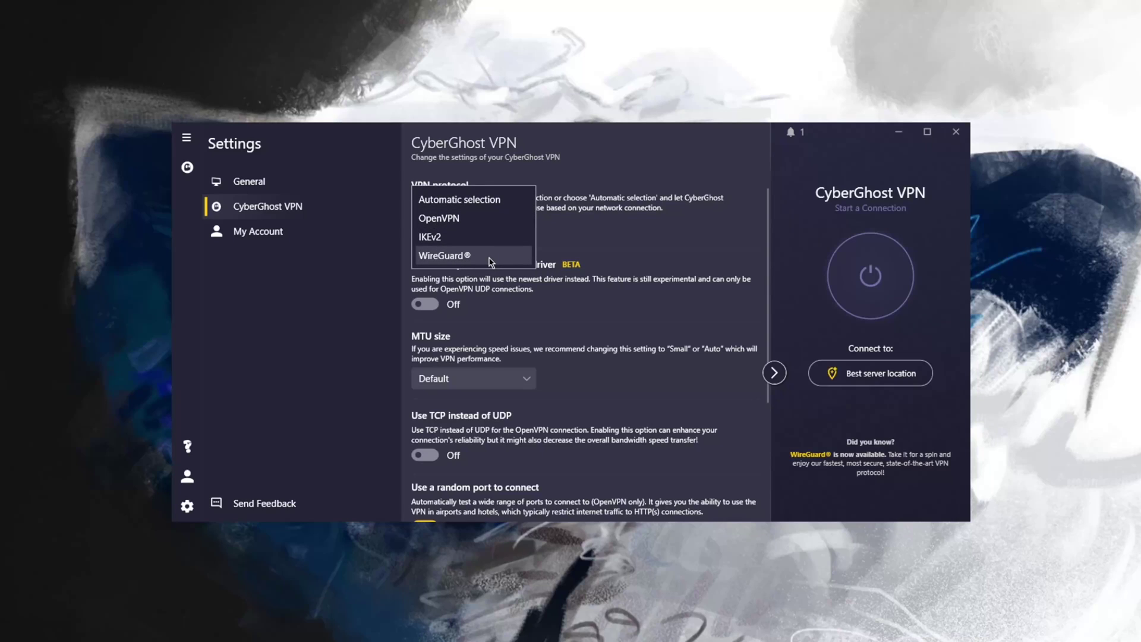
{"action": "left_click", "coordinate": [490, 259]}
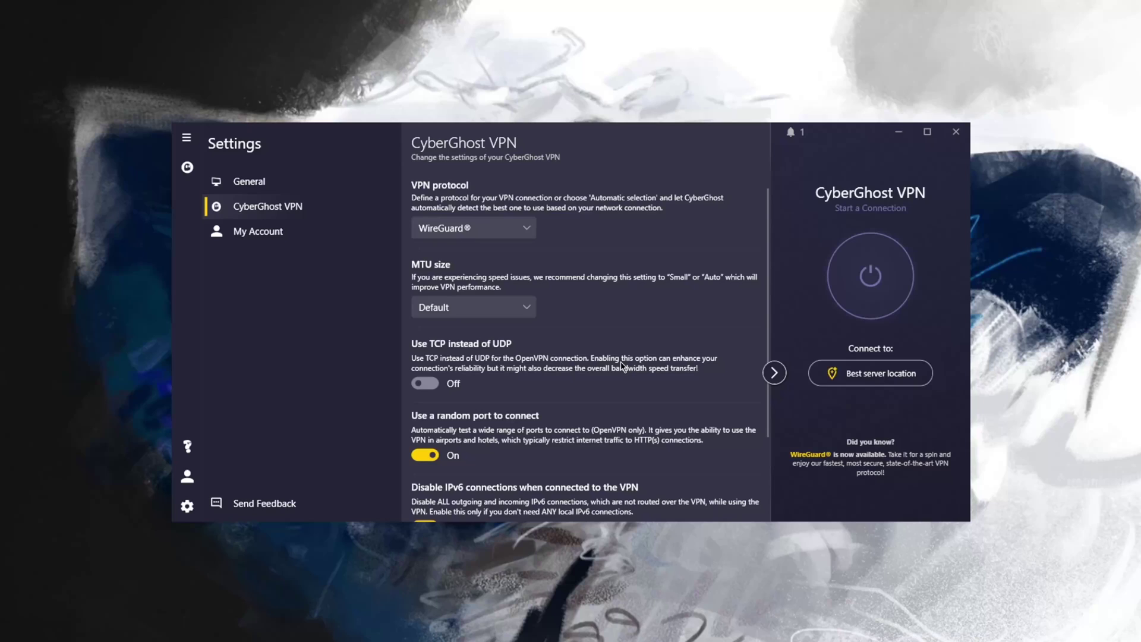
{"action": "scroll", "coordinate": [620, 361], "scroll_direction": "down", "scroll_amount": 3}
{"action": "scroll", "coordinate": [621, 361], "scroll_direction": "up", "scroll_amount": 3}
{"action": "scroll", "coordinate": [544, 355], "scroll_direction": "down", "scroll_amount": 3}
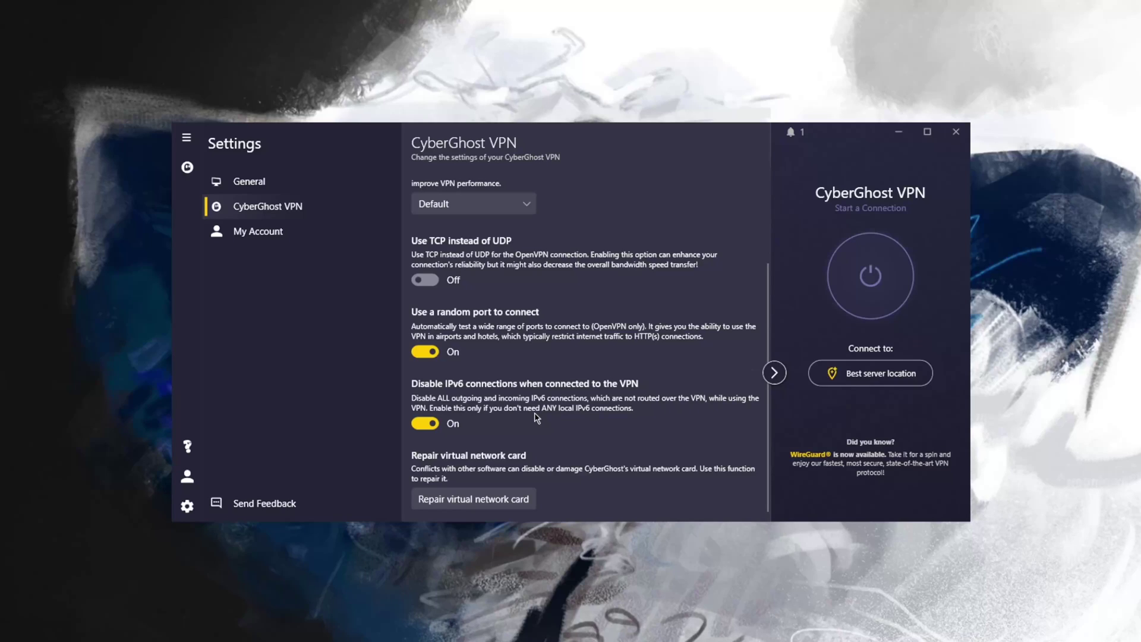
{"action": "left_click", "coordinate": [252, 179]}
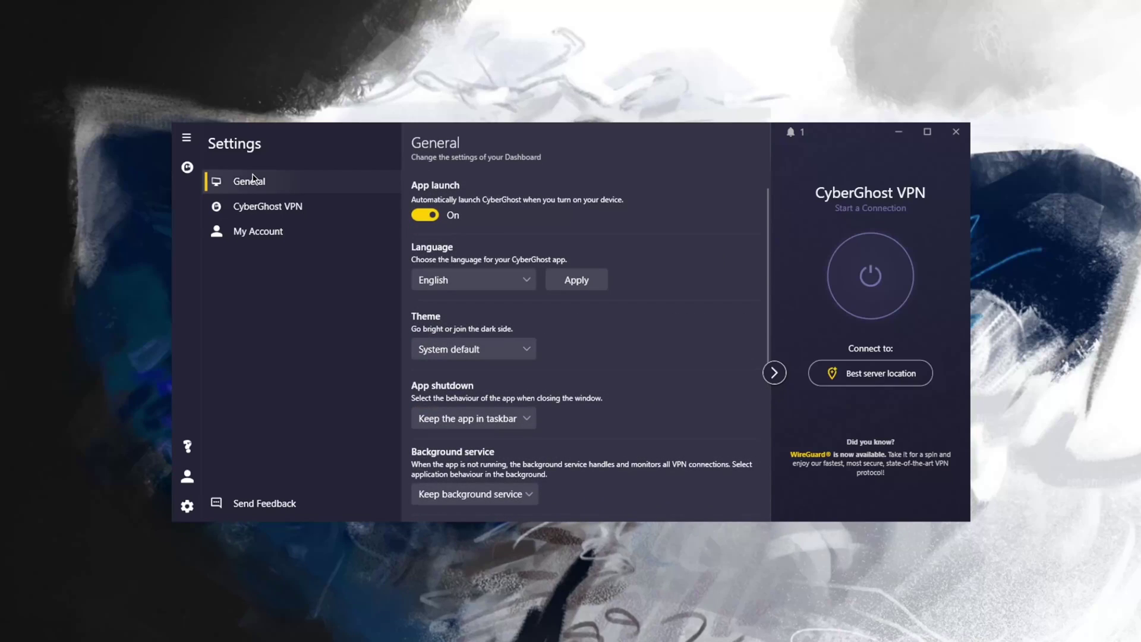
Leave settings and browse the All servers country list.
{"action": "left_click", "coordinate": [186, 167]}
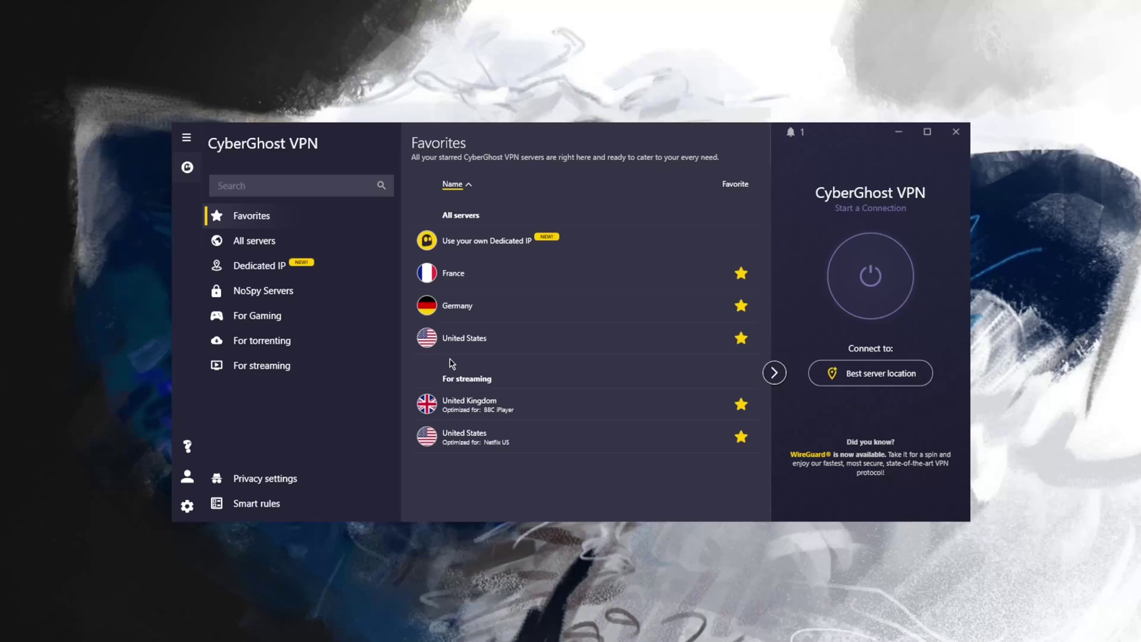
{"action": "left_click", "coordinate": [343, 251]}
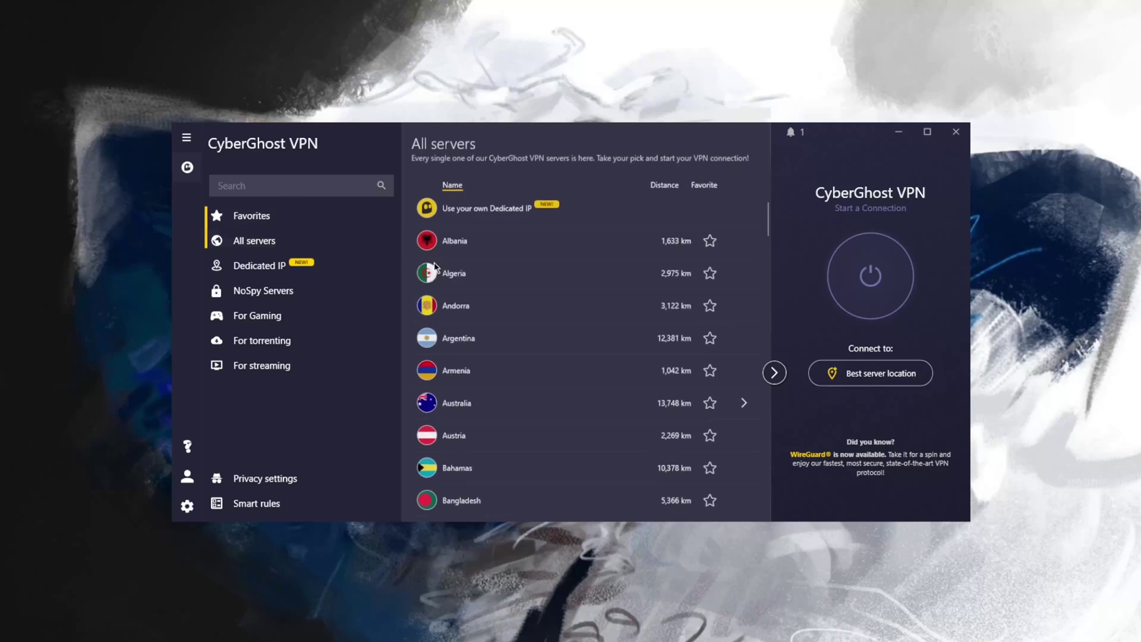
{"action": "scroll", "coordinate": [497, 328], "scroll_direction": "down", "scroll_amount": 5}
{"action": "scroll", "coordinate": [495, 332], "scroll_direction": "up", "scroll_amount": 5}
{"action": "scroll", "coordinate": [496, 331], "scroll_direction": "down", "scroll_amount": 15}
{"action": "scroll", "coordinate": [495, 331], "scroll_direction": "down", "scroll_amount": 10}
Expand the United States city servers and pick New York as the target.
{"action": "left_click", "coordinate": [505, 337]}
{"action": "scroll", "coordinate": [505, 336], "scroll_direction": "down", "scroll_amount": 2}
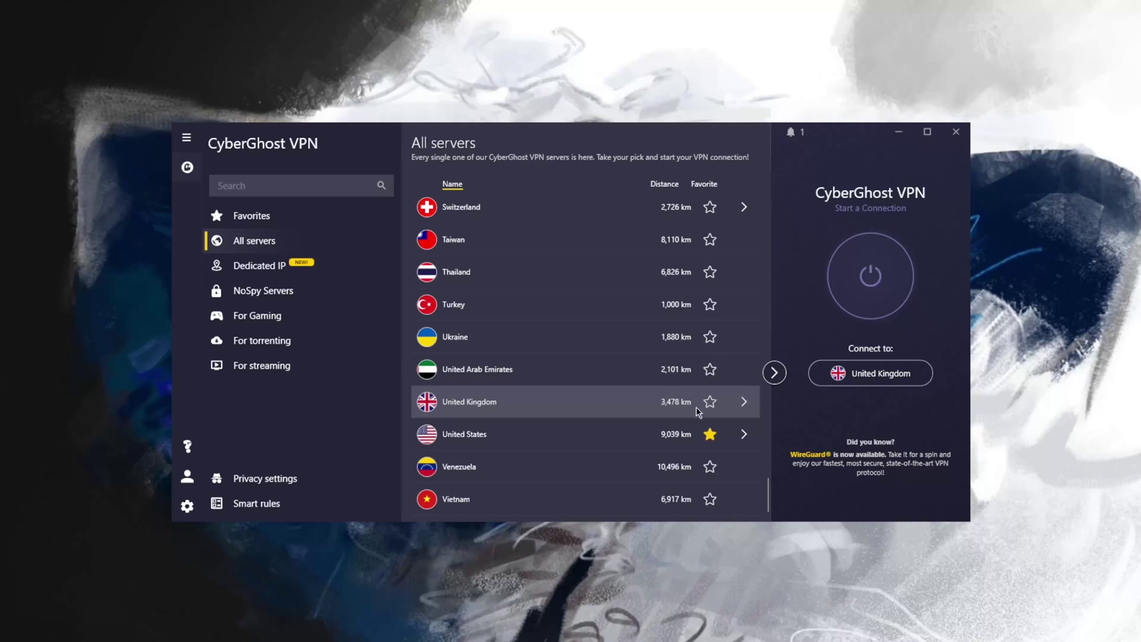
{"action": "left_click", "coordinate": [746, 435]}
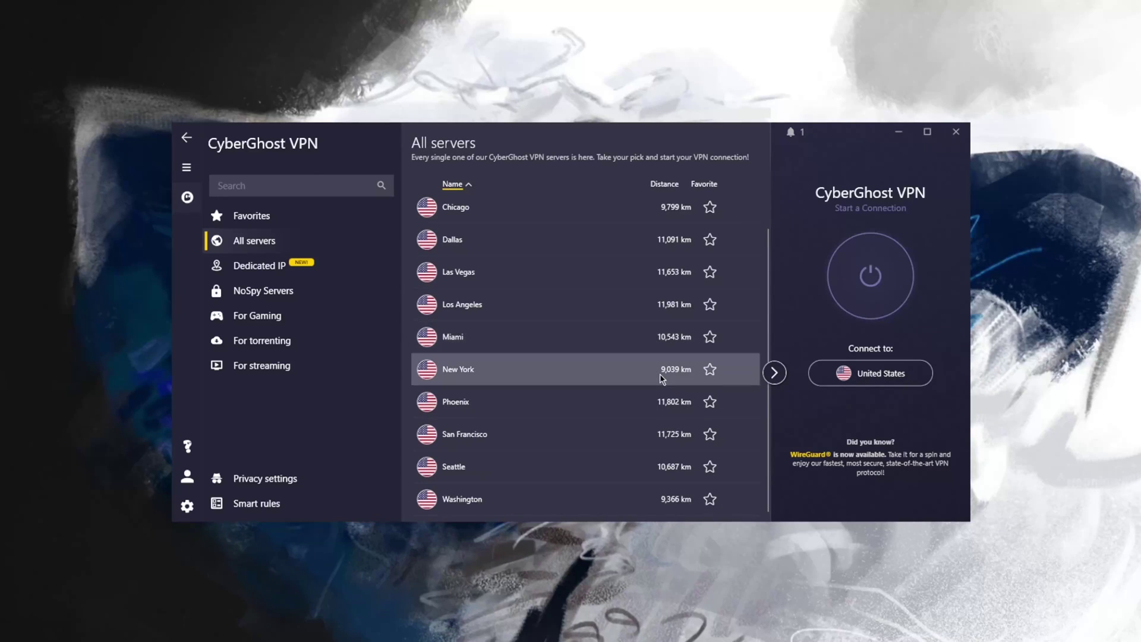
{"action": "scroll", "coordinate": [659, 374], "scroll_direction": "up", "scroll_amount": 1}
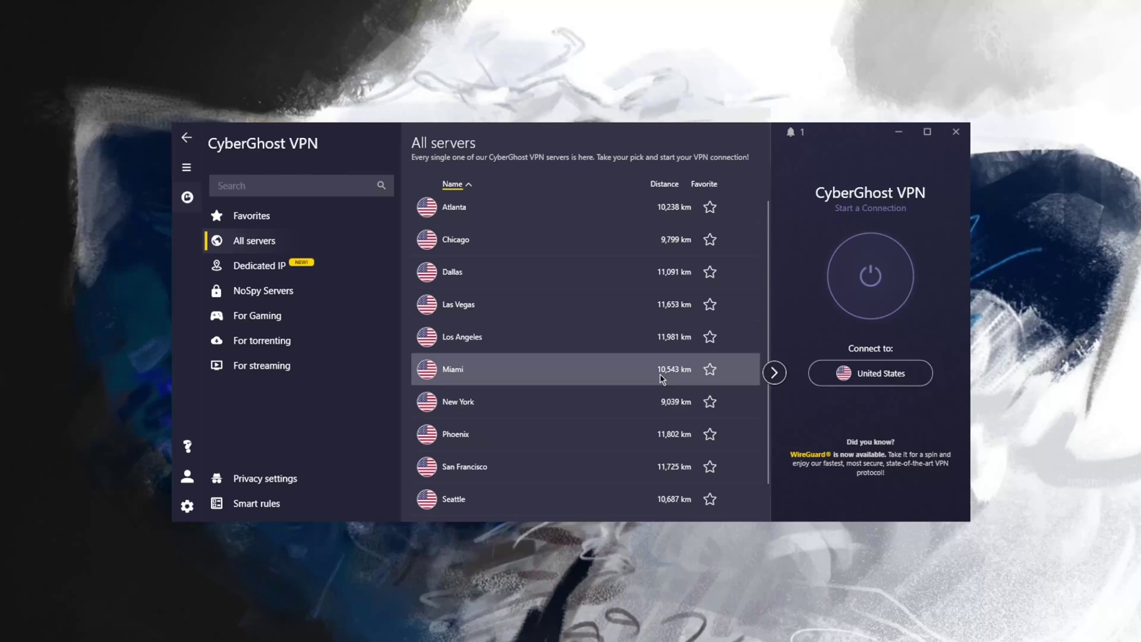
{"action": "left_click", "coordinate": [548, 394]}
Connect to New York, United States over WireGuard, then disconnect the VPN.
{"action": "left_click", "coordinate": [871, 272]}
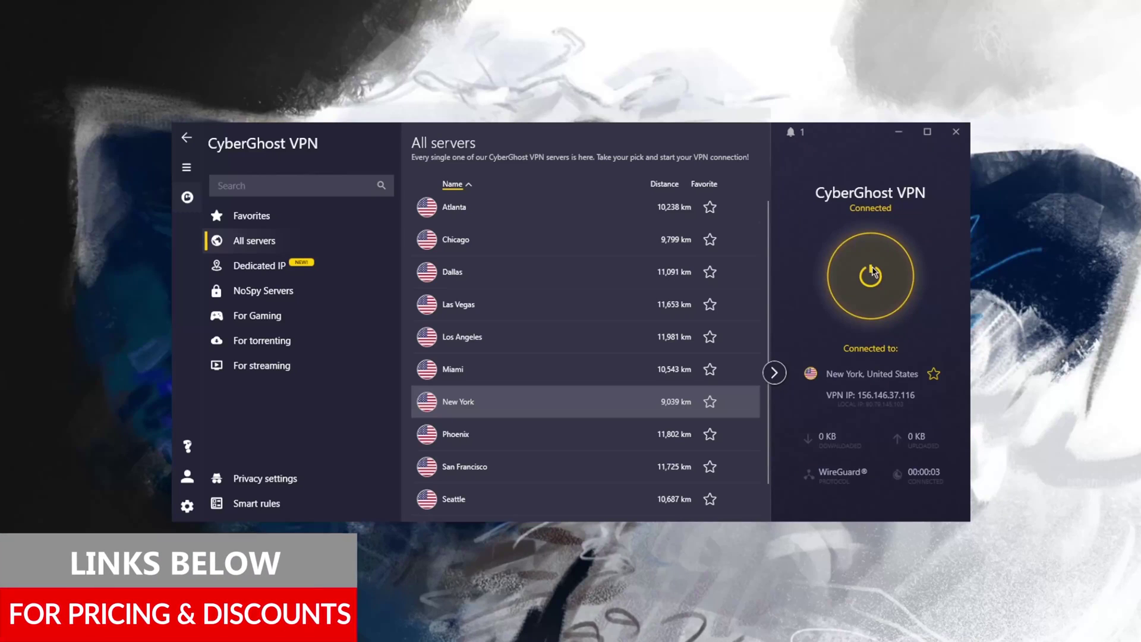
{"action": "left_click", "coordinate": [861, 279]}
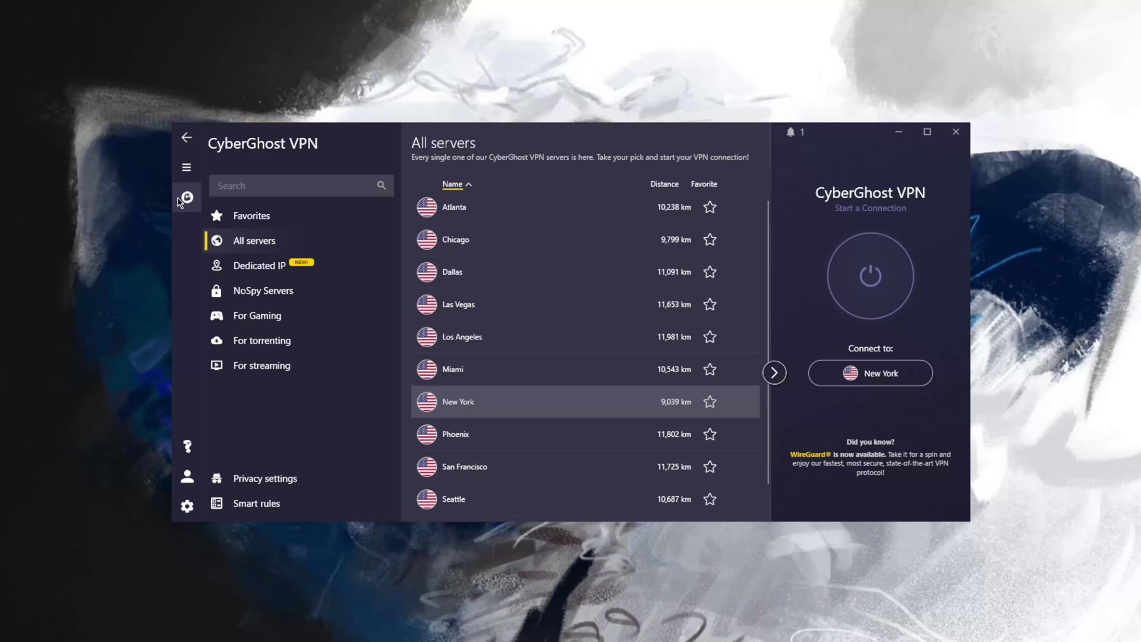
Return from the US city servers to the country-level All servers list, scrolled to the top.
{"action": "left_click", "coordinate": [185, 139]}
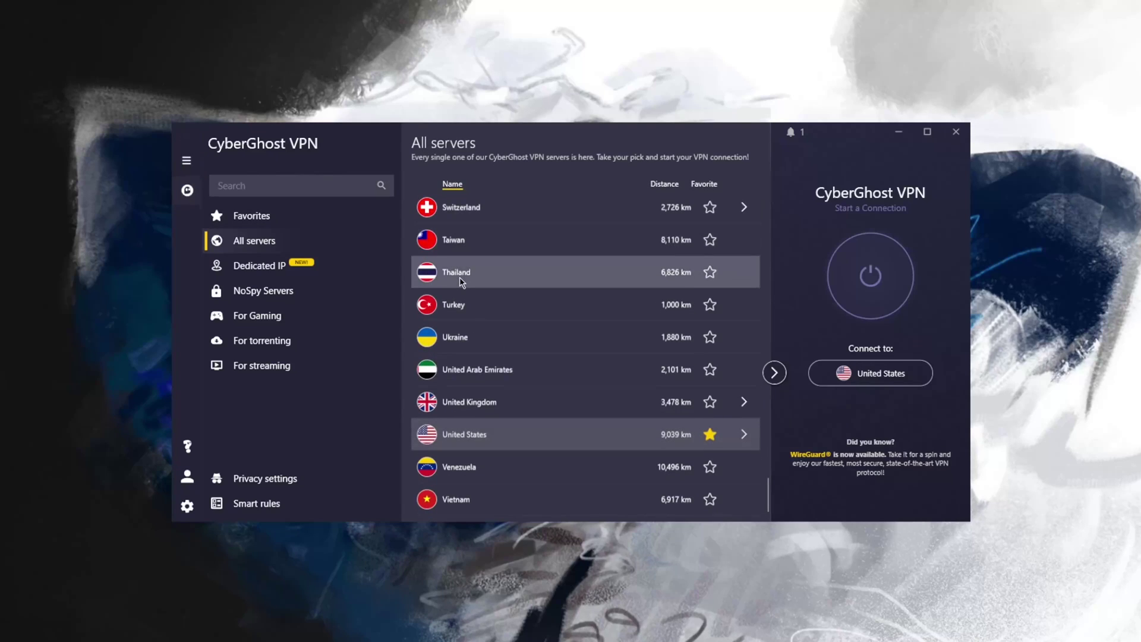
{"action": "scroll", "coordinate": [458, 277], "scroll_direction": "up", "scroll_amount": 20}
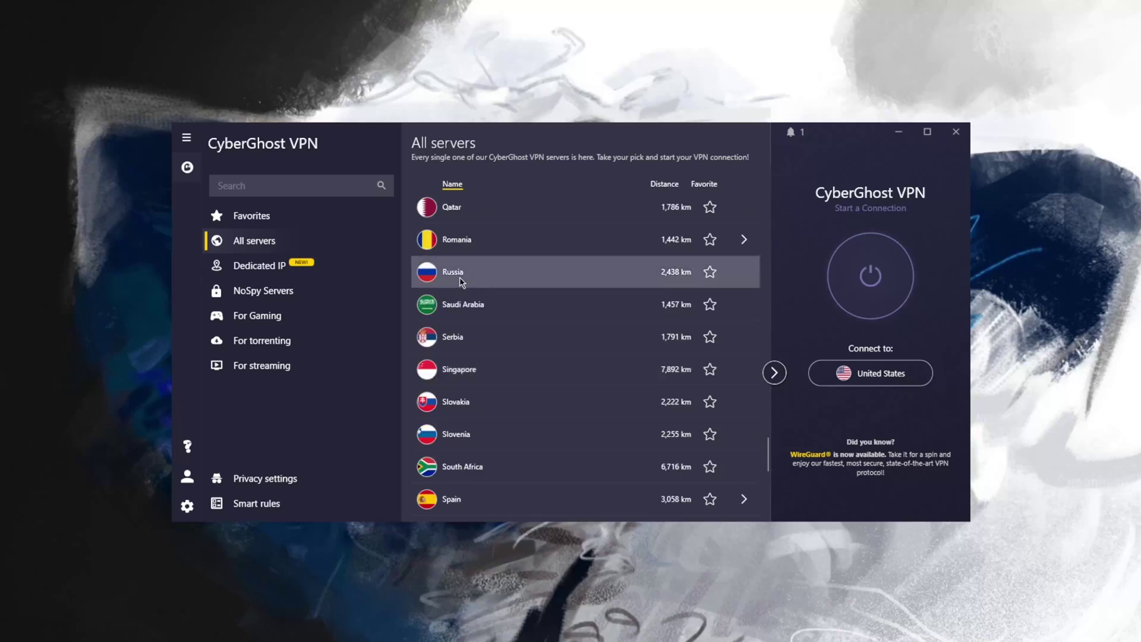